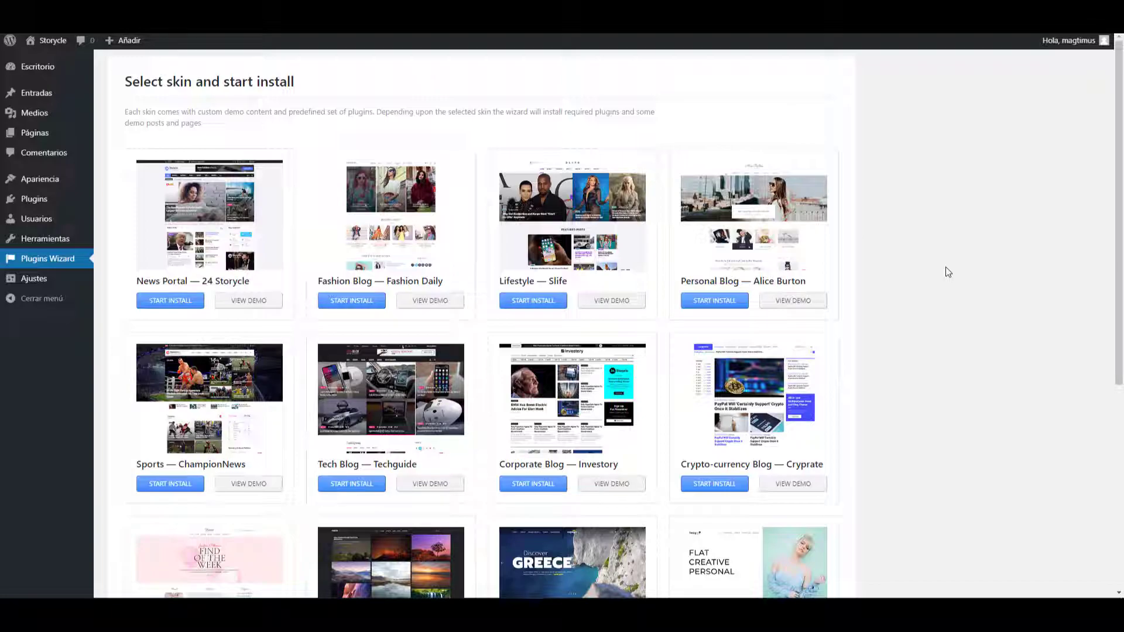
Look through the full gallery of installable skins, from News Portal — 24 Storycle to Fashion — Naturony
scroll(946, 268, "down", 4)
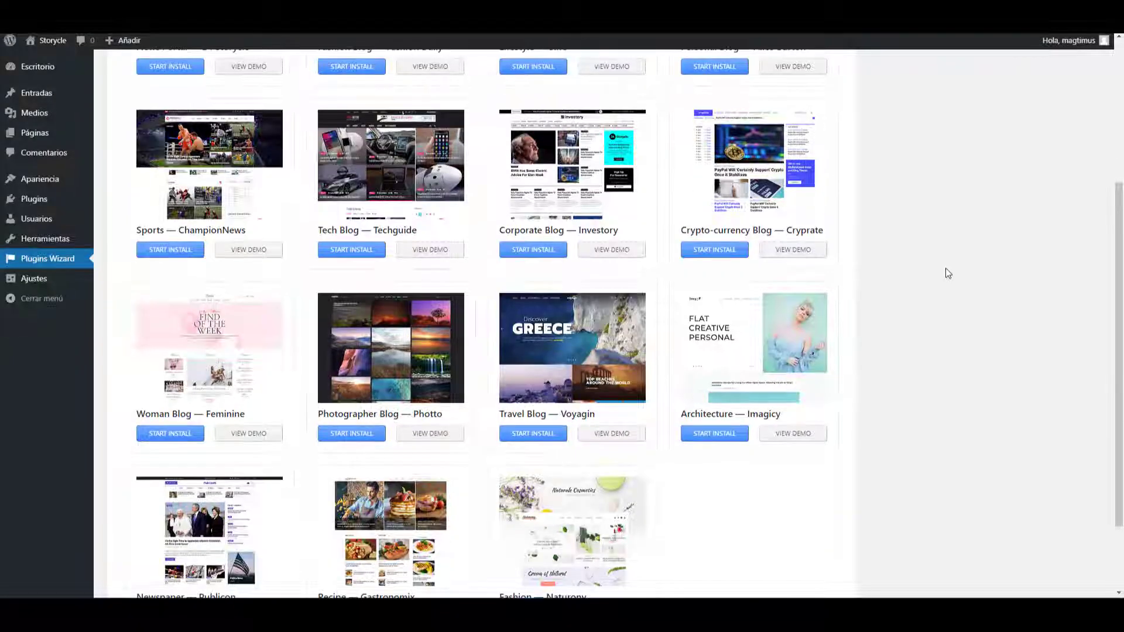
scroll(946, 268, "down", 1)
scroll(946, 268, "down", 1)
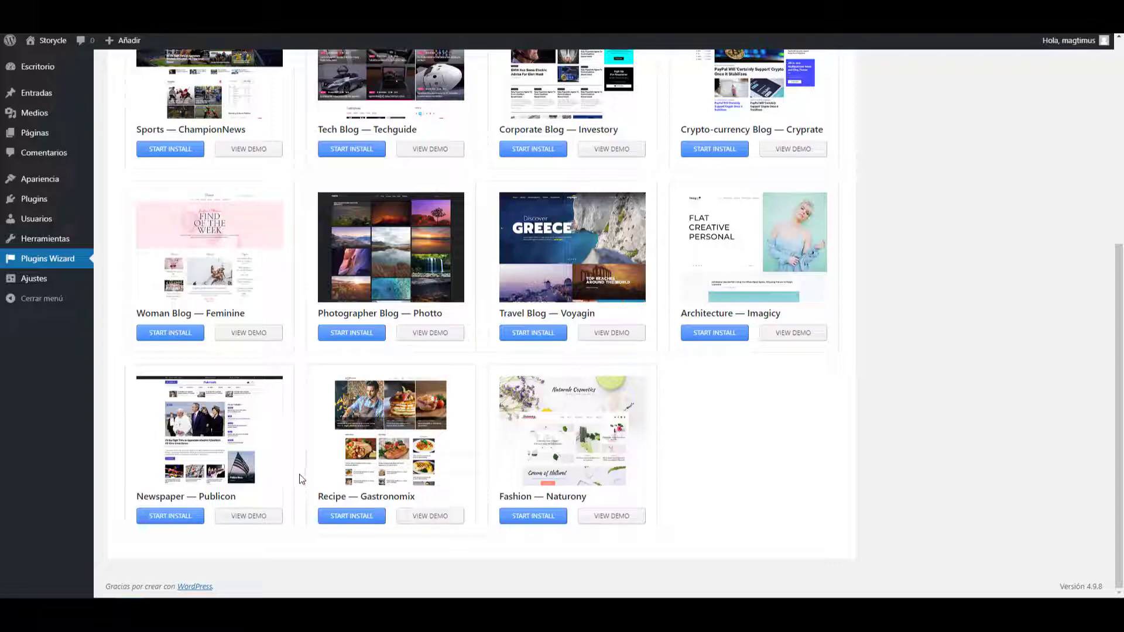
scroll(300, 479, "up", 5)
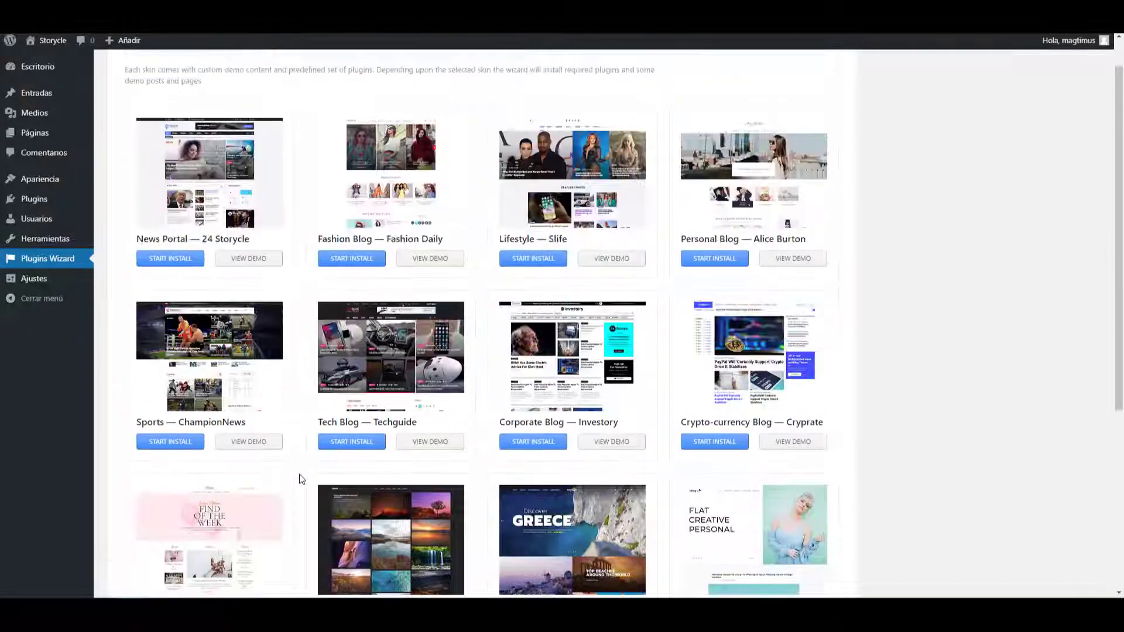
scroll(300, 479, "up", 1)
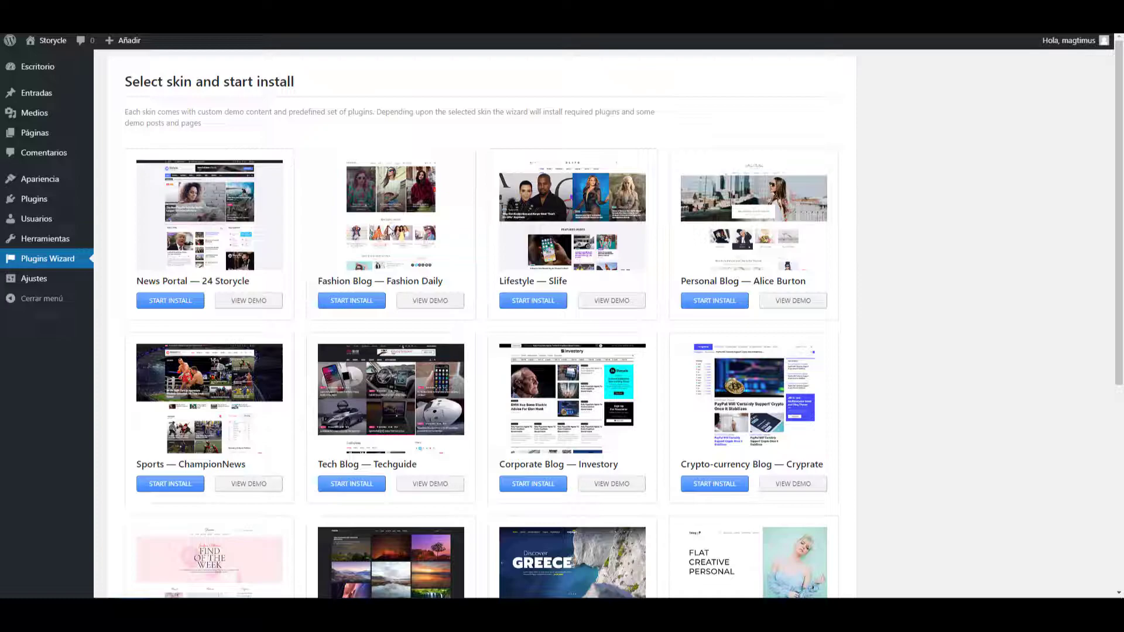
scroll(694, 304, "down", 1)
scroll(694, 305, "down", 5)
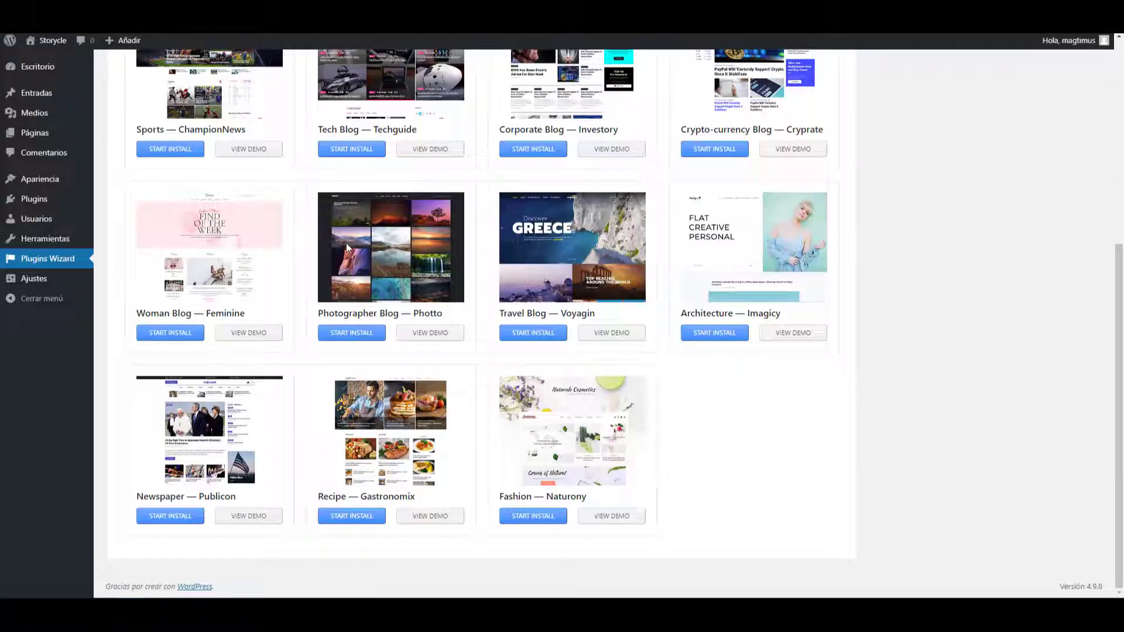
scroll(347, 249, "up", 2)
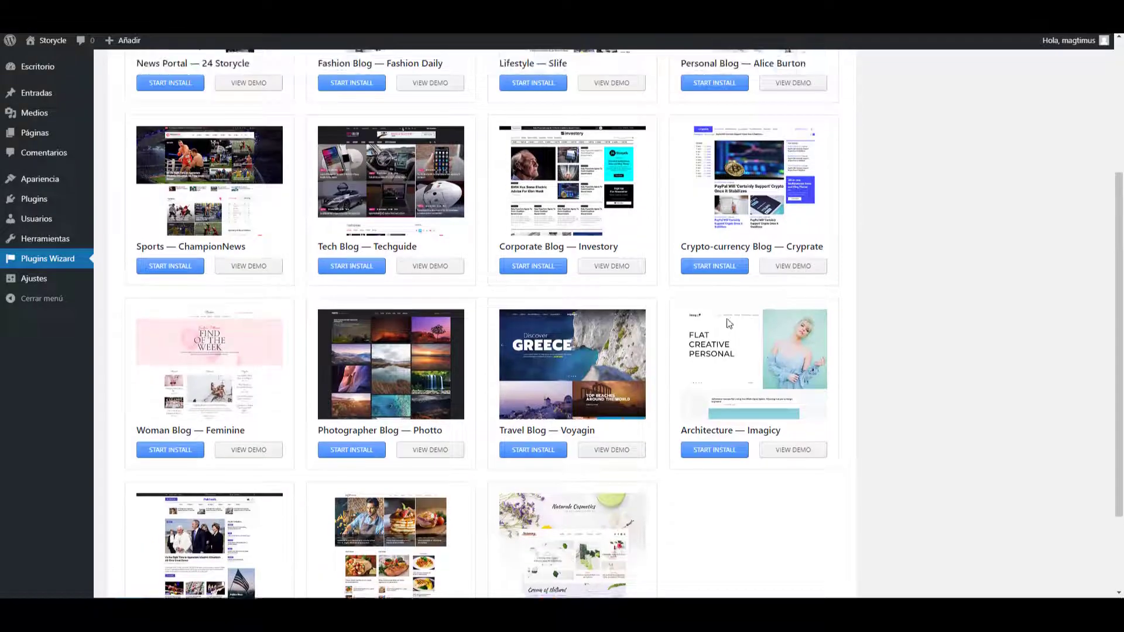
scroll(937, 311, "up", 4)
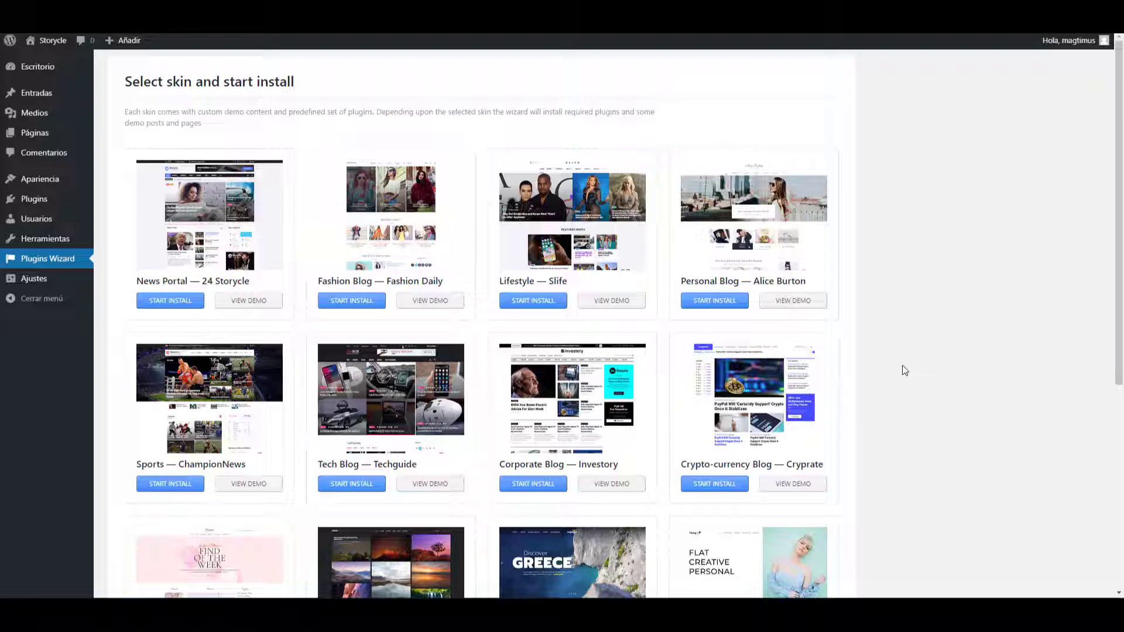
scroll(901, 365, "down", 5)
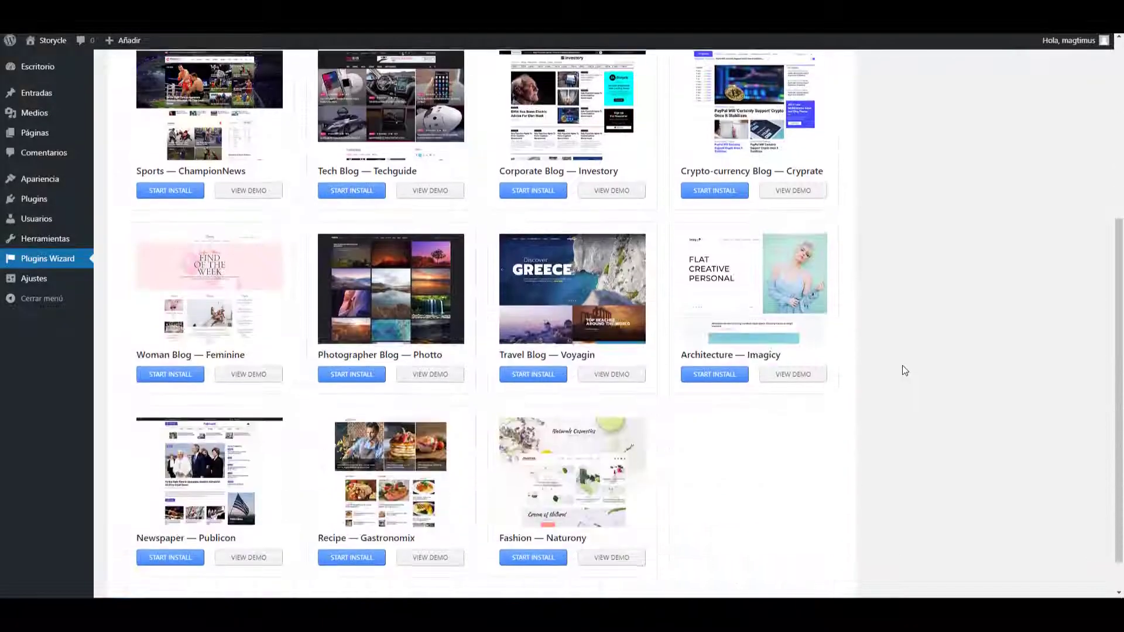
scroll(907, 393, "up", 2)
scroll(910, 412, "down", 2)
scroll(911, 413, "up", 5)
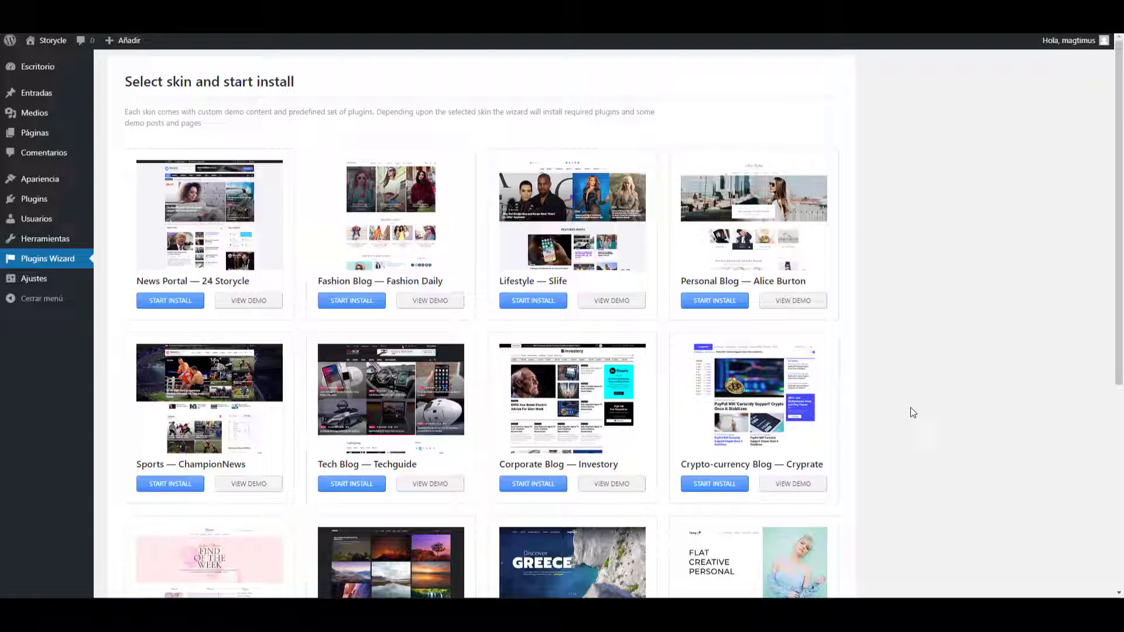
scroll(910, 409, "down", 6)
scroll(911, 408, "up", 6)
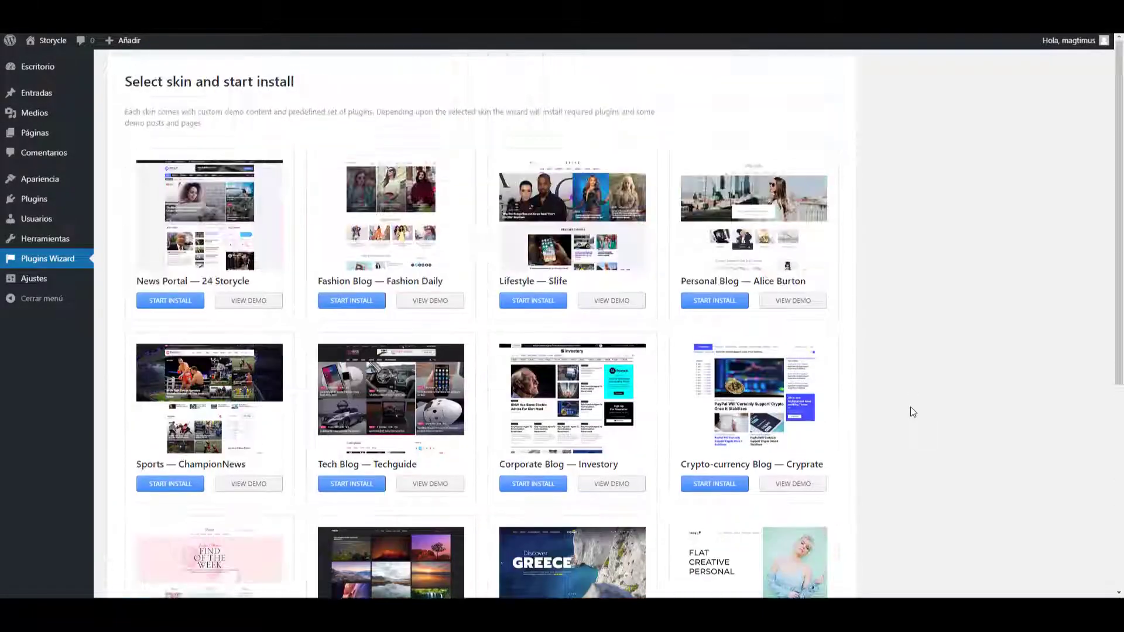
scroll(910, 407, "down", 6)
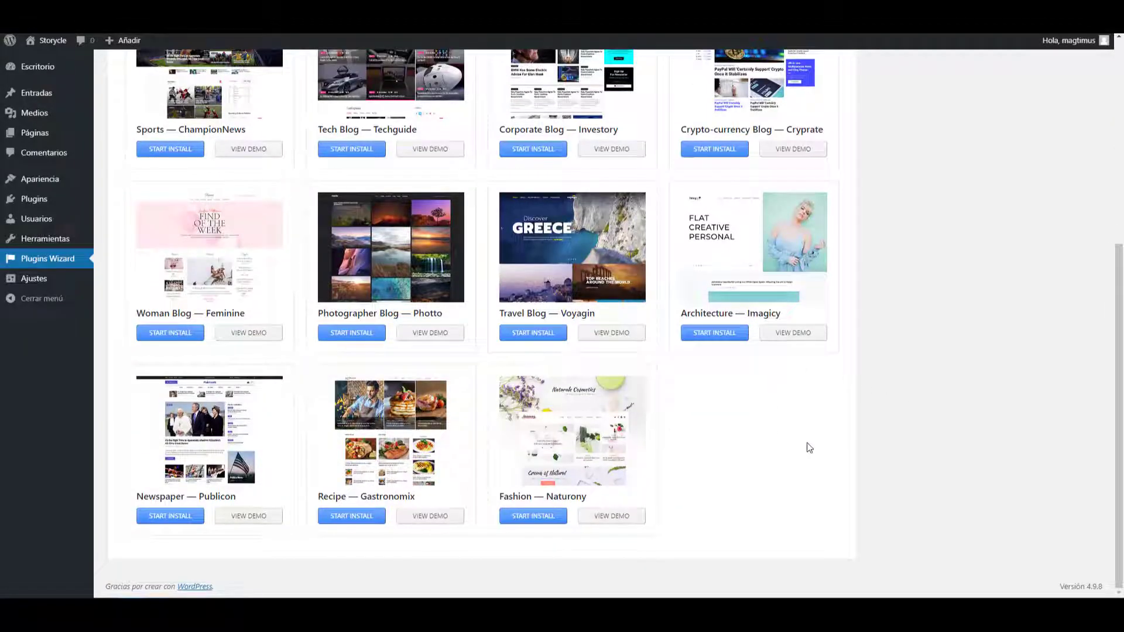
scroll(841, 454, "up", 6)
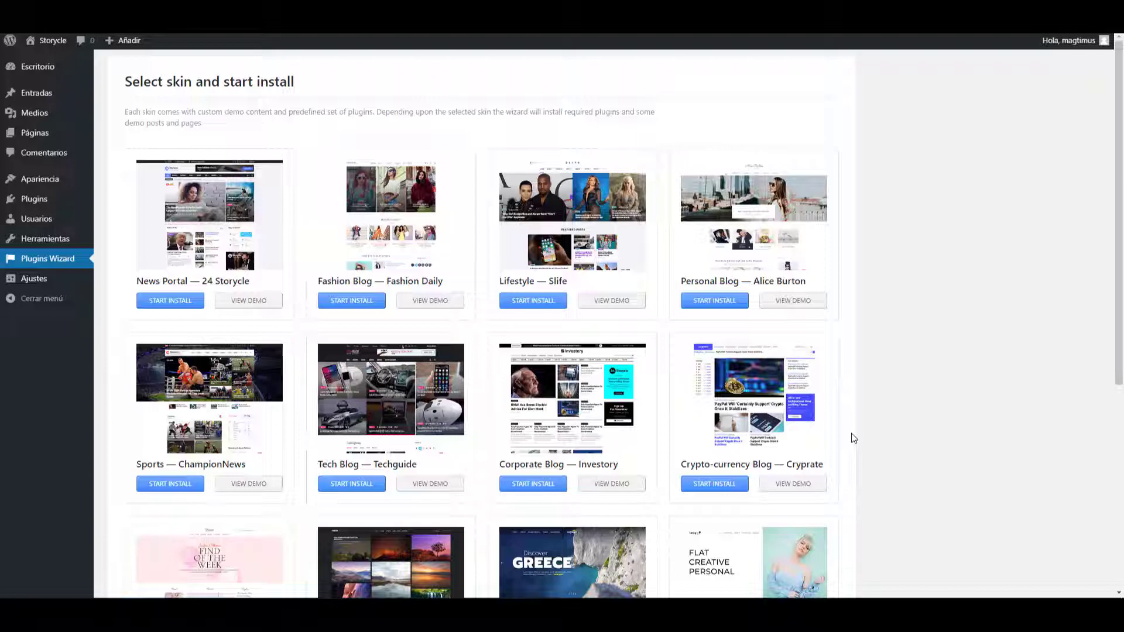
scroll(852, 438, "down", 1)
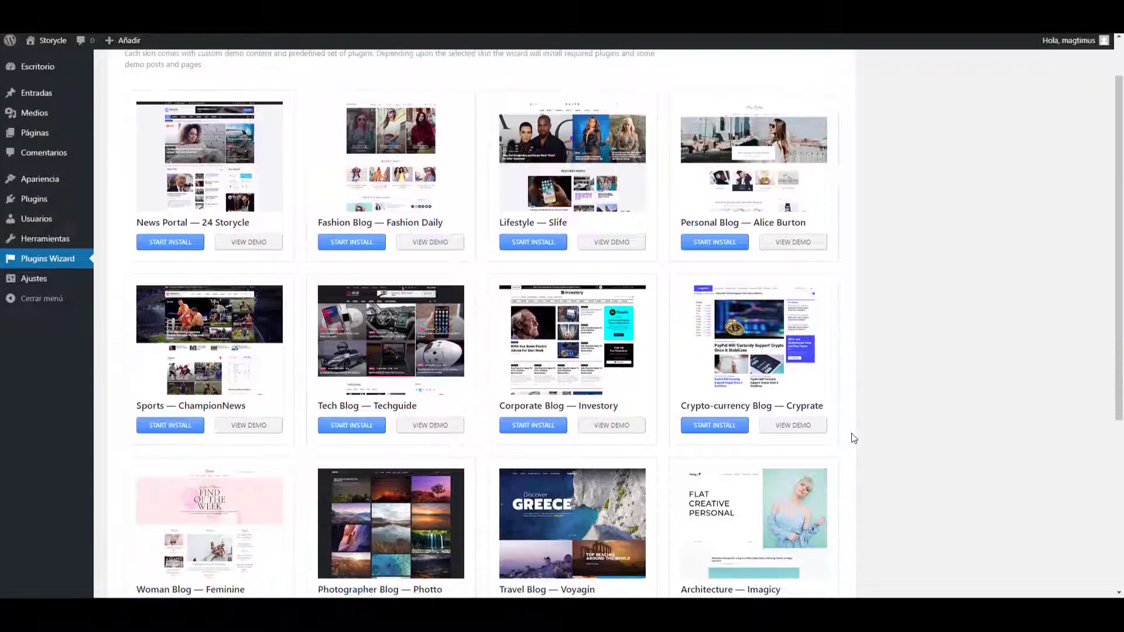
scroll(852, 437, "up", 1)
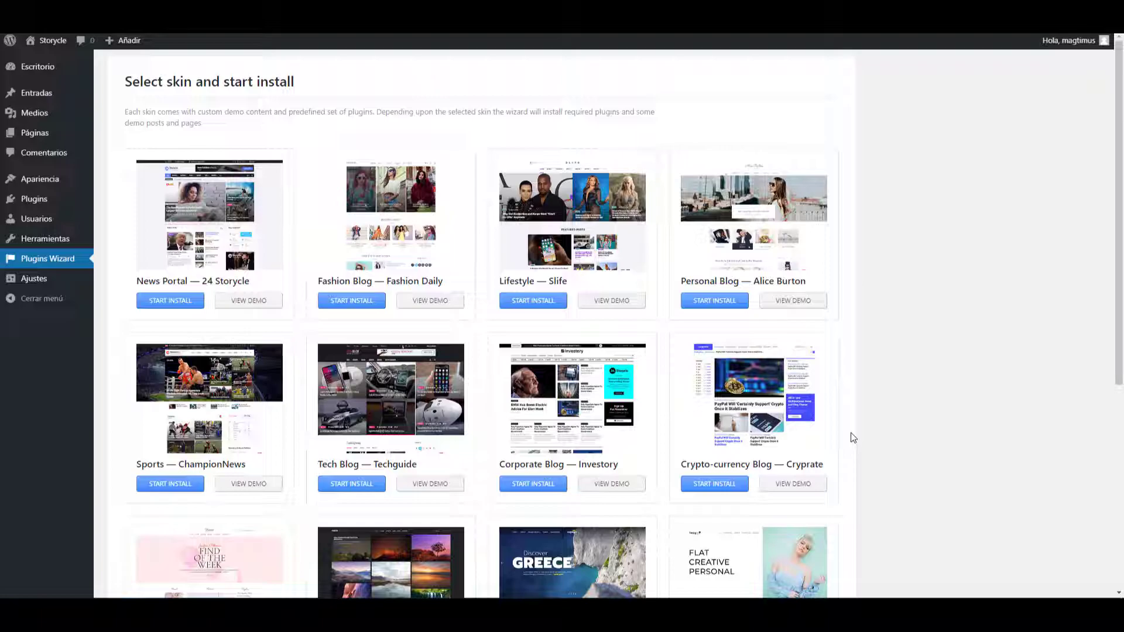
scroll(867, 430, "down", 2)
scroll(867, 431, "down", 3)
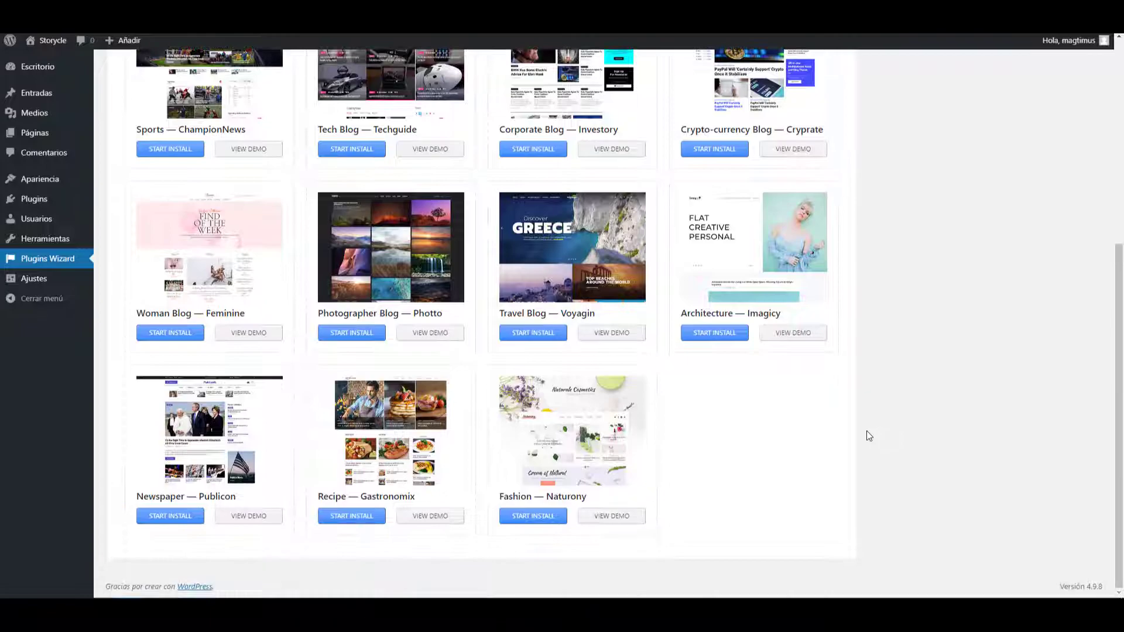
scroll(866, 431, "up", 5)
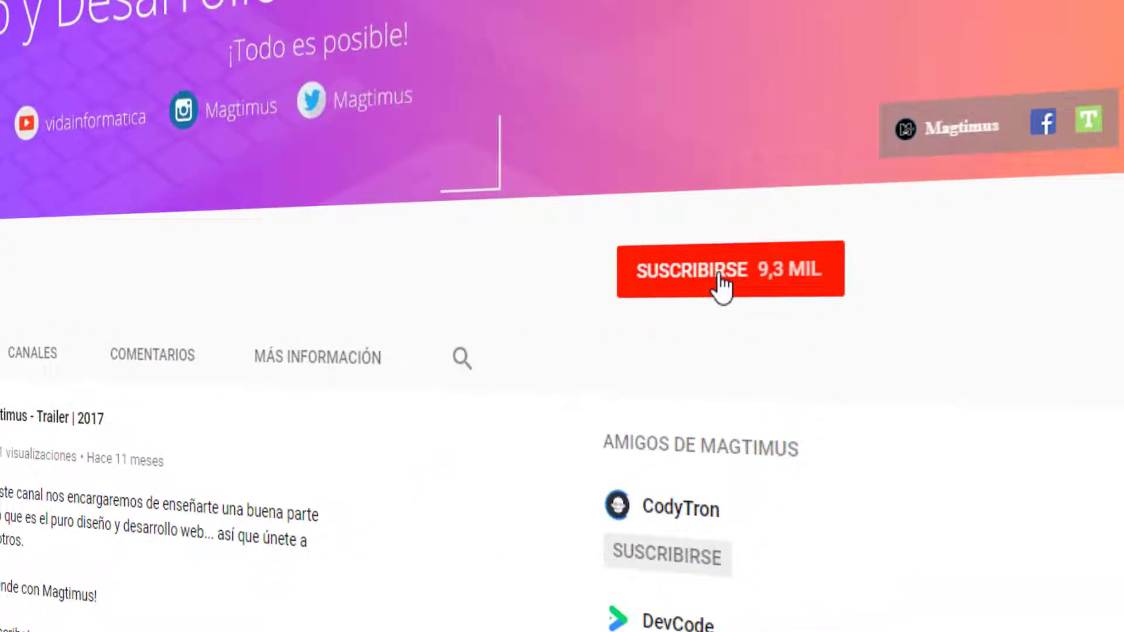
left_click(722, 287)
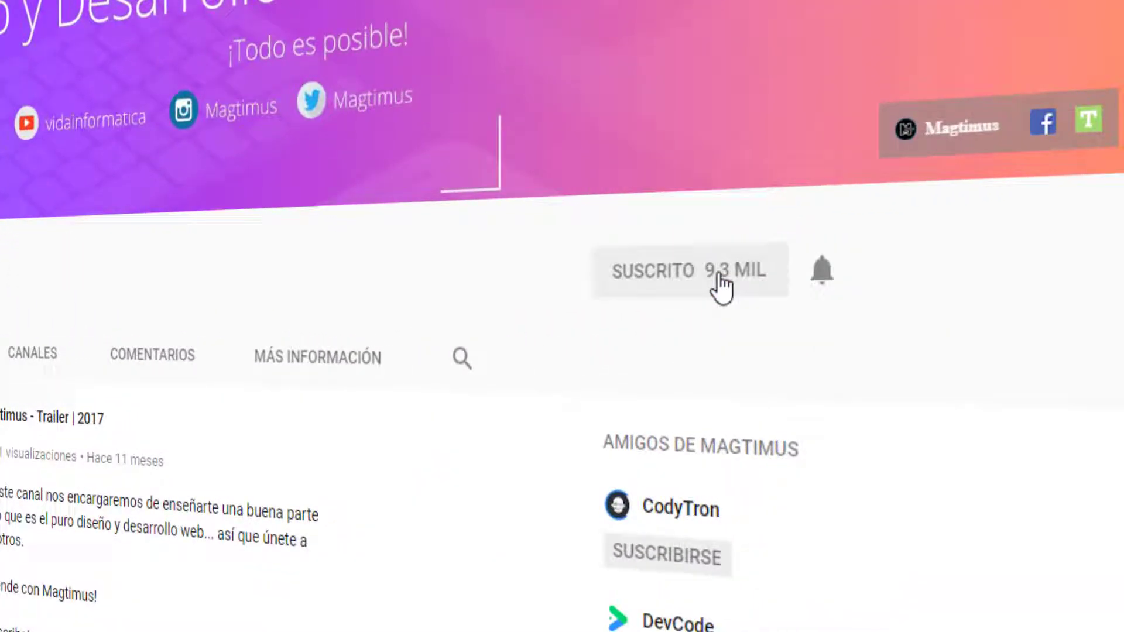
left_click(817, 271)
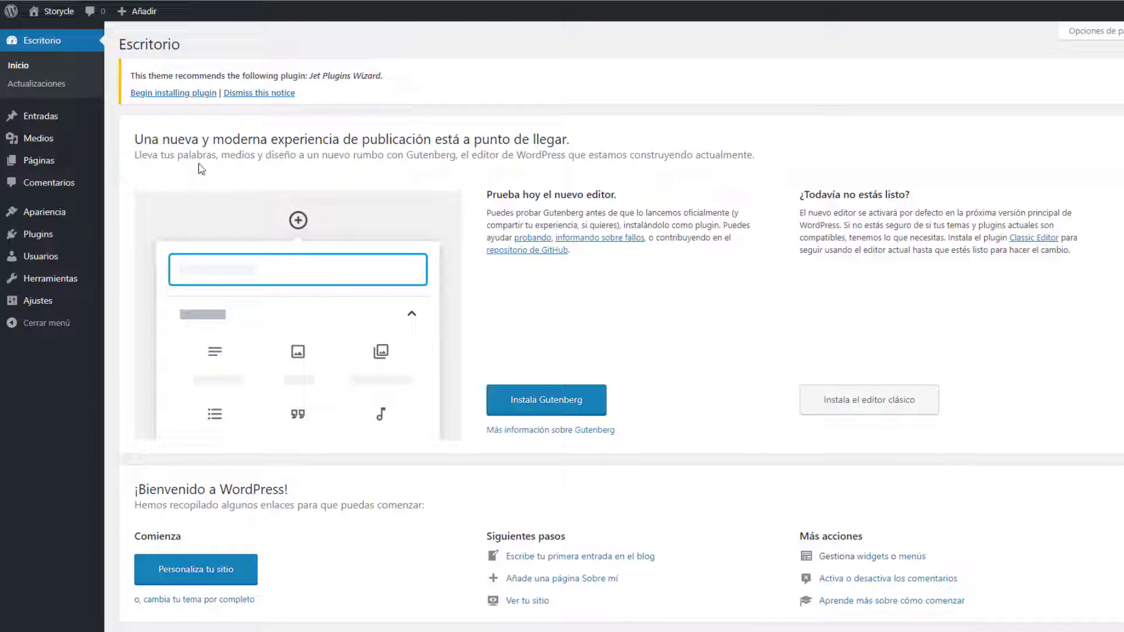
Install the theme's recommended Jet Plugins Wizard plugin and return to the dashboard
left_click(187, 98)
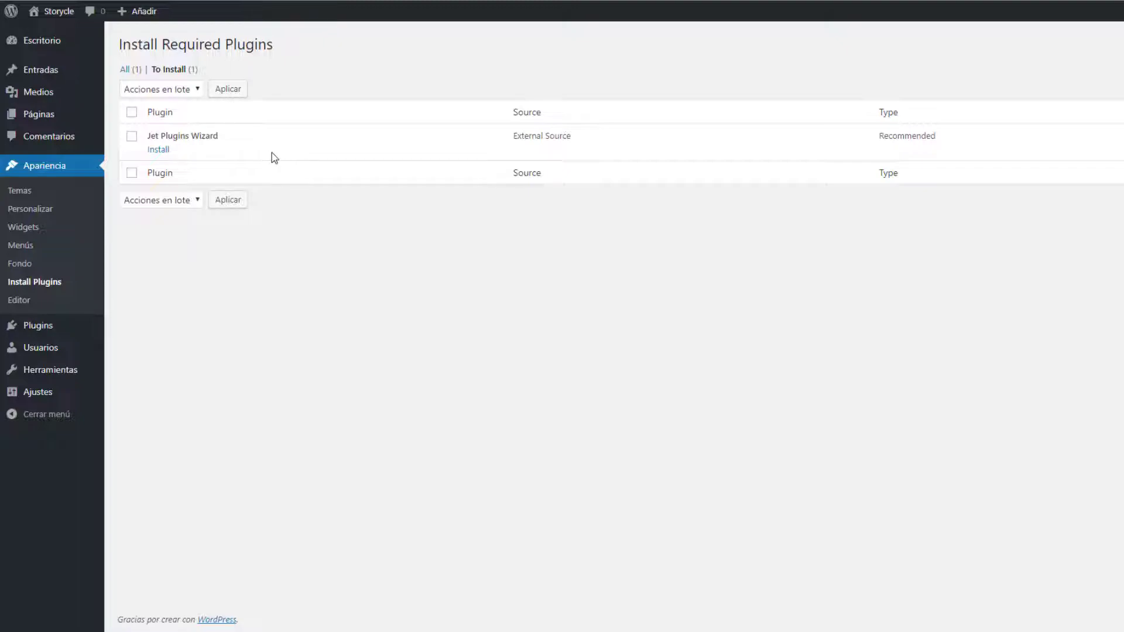
left_click(158, 152)
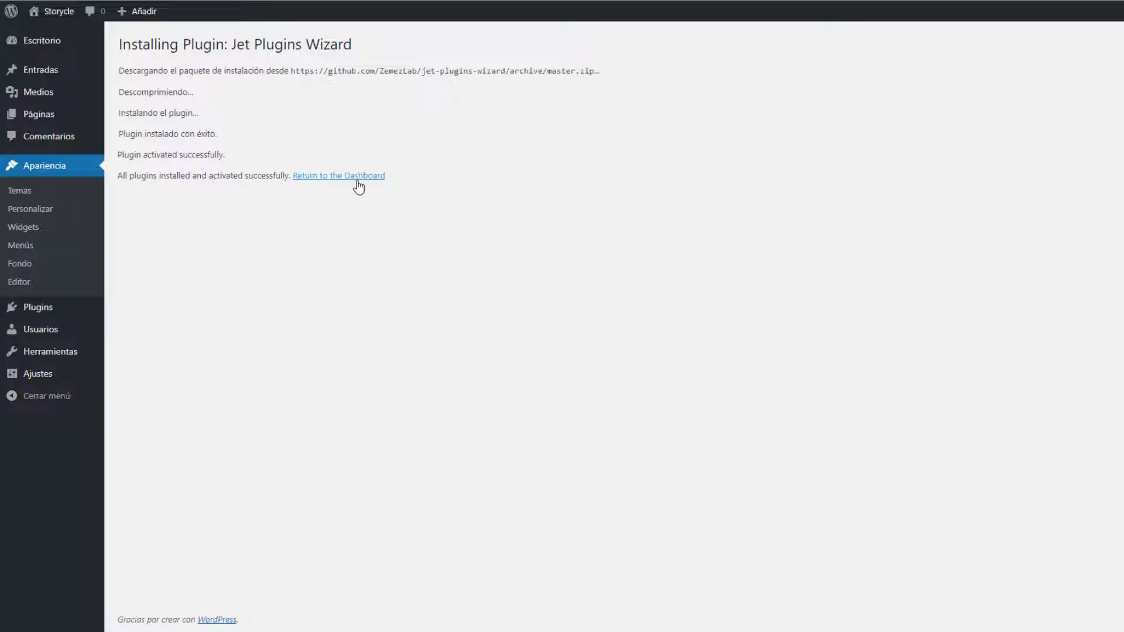
left_click(331, 179)
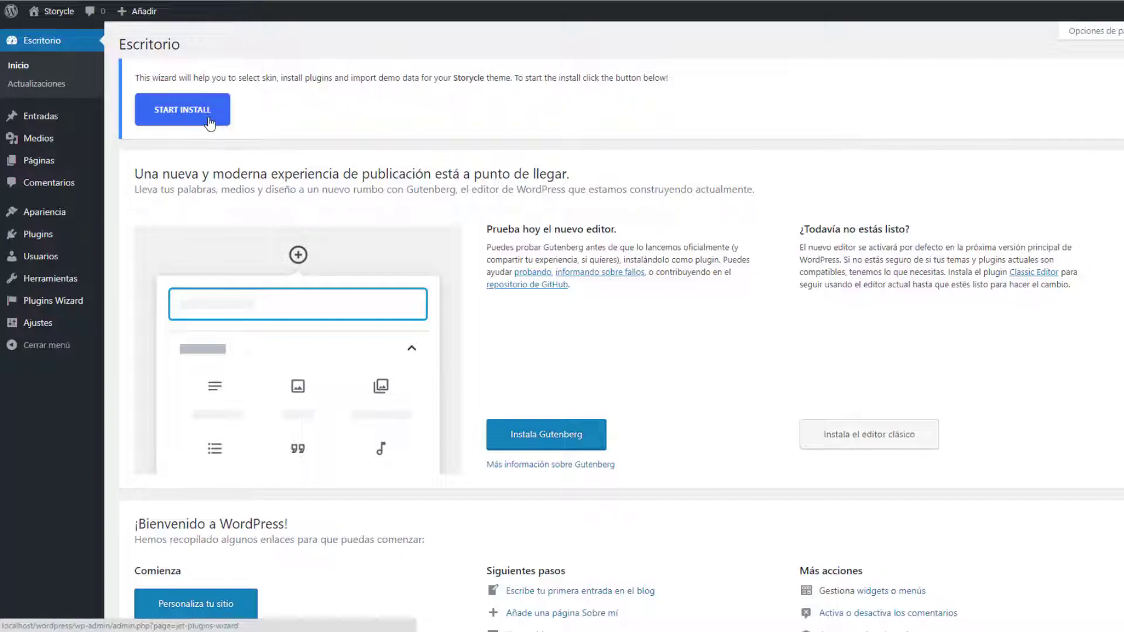
Start the Storycle installation wizard, check the PHP version, memory limit and maximum execution time, and continue to skin selection
left_click(210, 121)
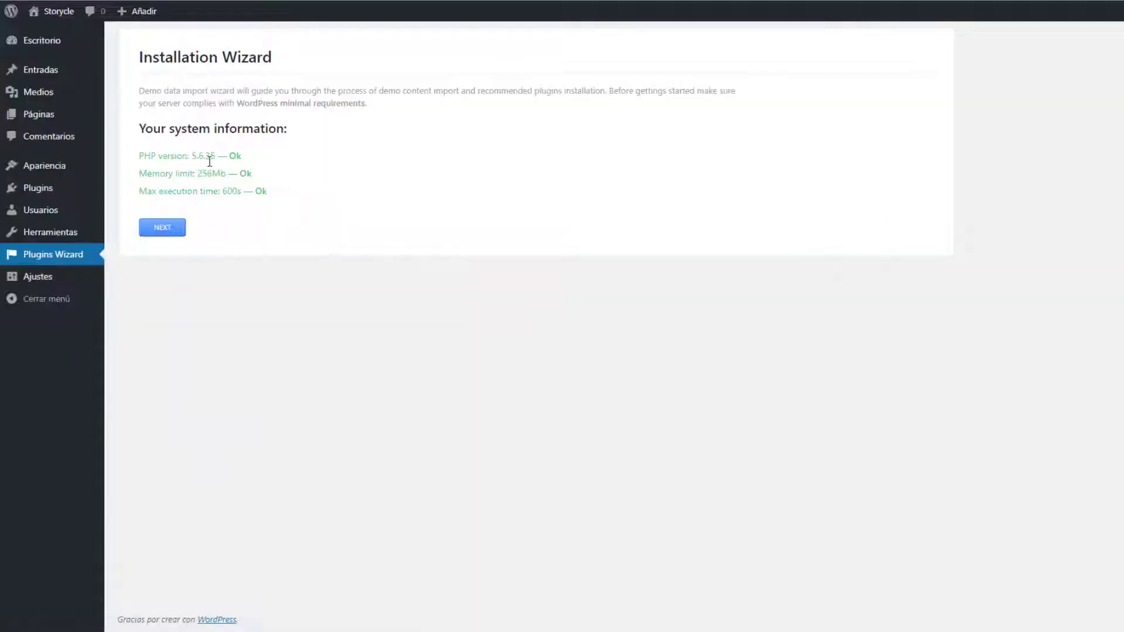
left_click_drag(253, 164, 139, 157)
left_click_drag(264, 176, 140, 173)
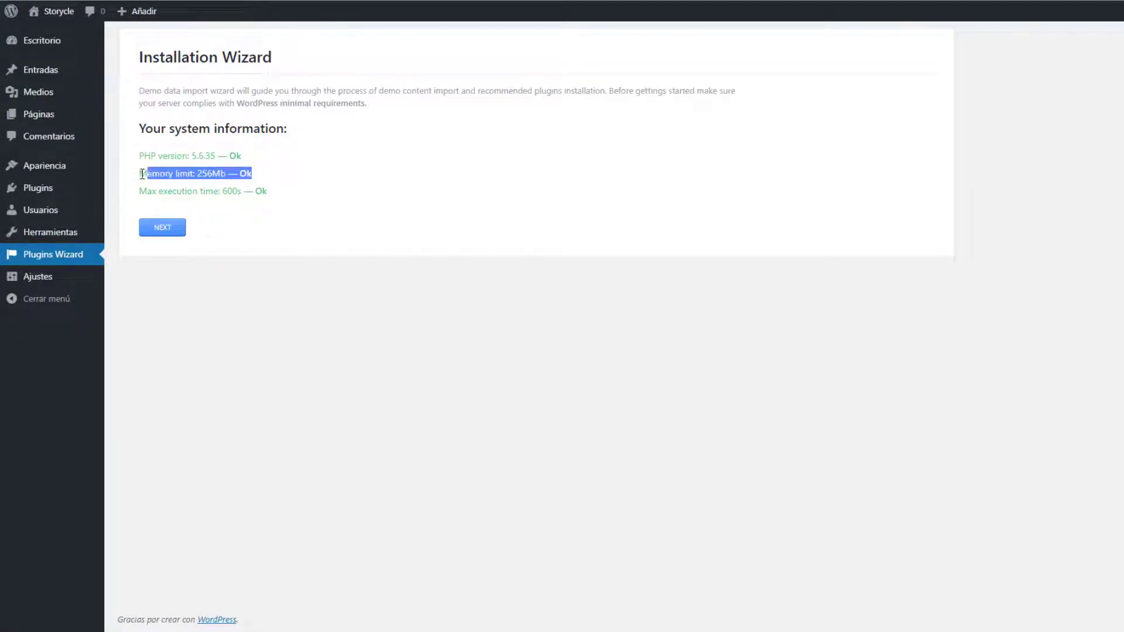
left_click_drag(268, 191, 138, 192)
left_click(167, 191)
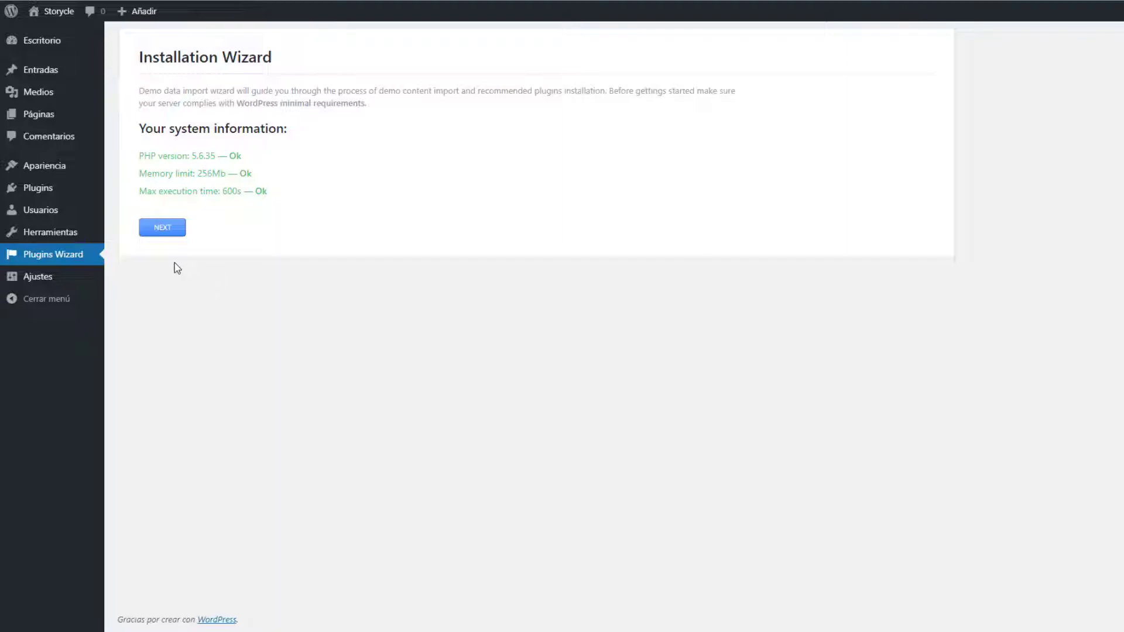
left_click(175, 232)
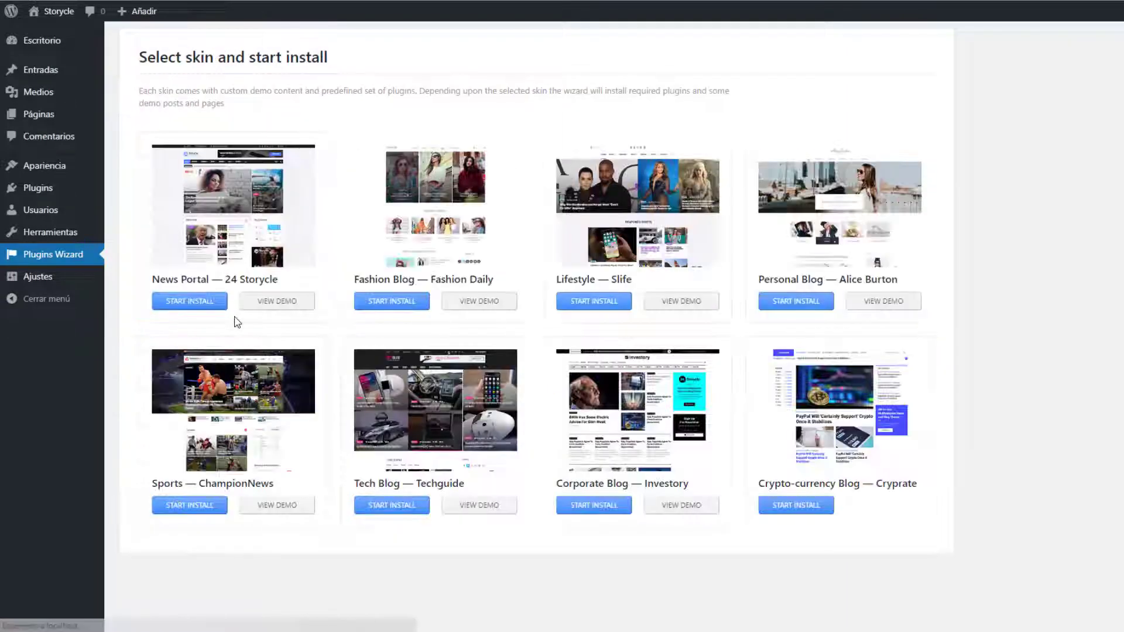
Examine the blog, news, sports, travel and other skins offered by the installation wizard
scroll(331, 222, "down", 2)
scroll(330, 222, "down", 5)
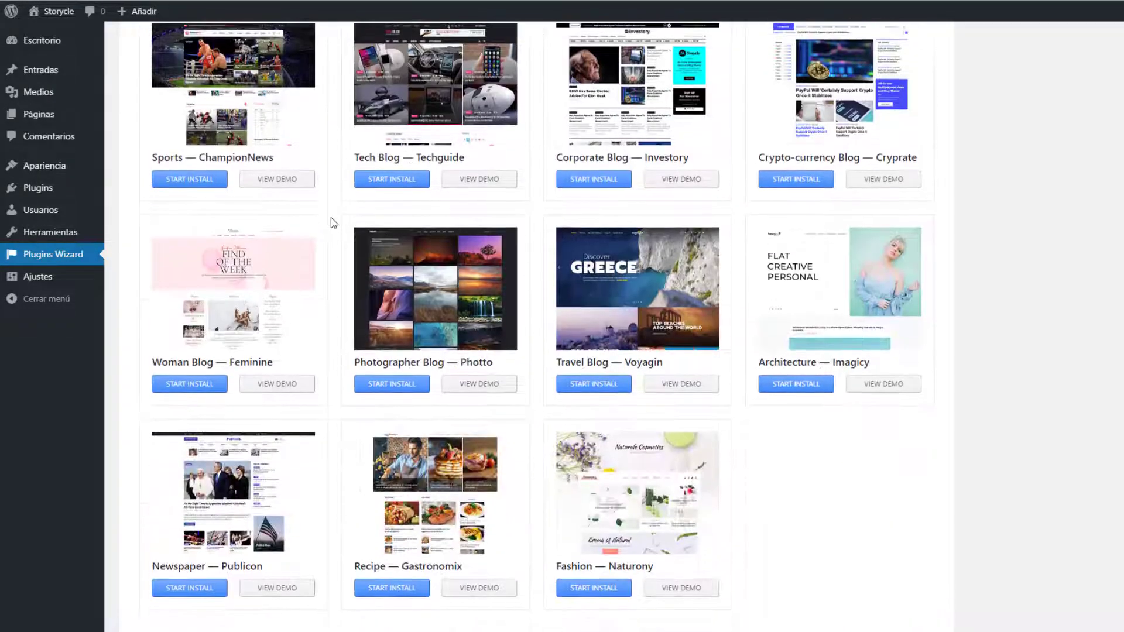
scroll(331, 222, "up", 6)
scroll(332, 223, "down", 5)
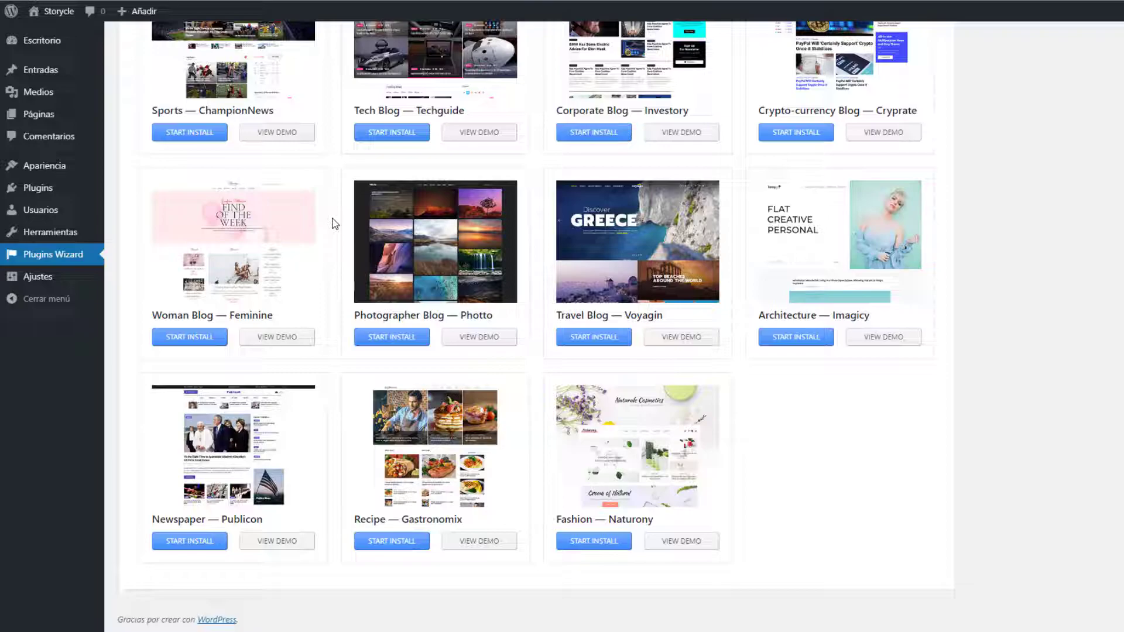
scroll(334, 223, "up", 3)
scroll(334, 223, "down", 1)
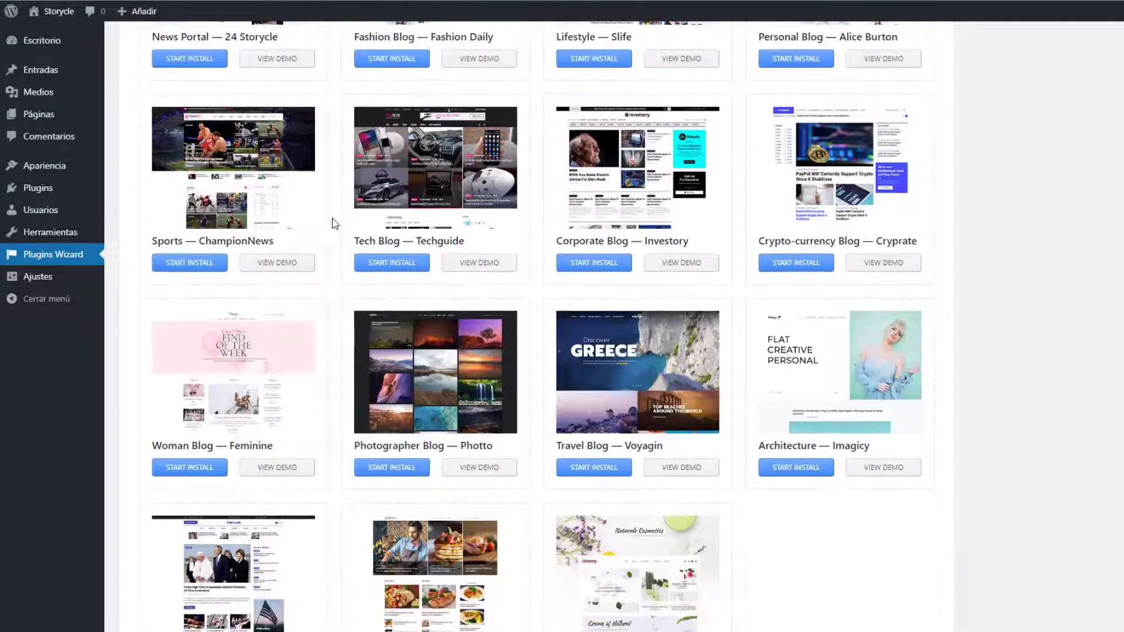
scroll(334, 223, "up", 4)
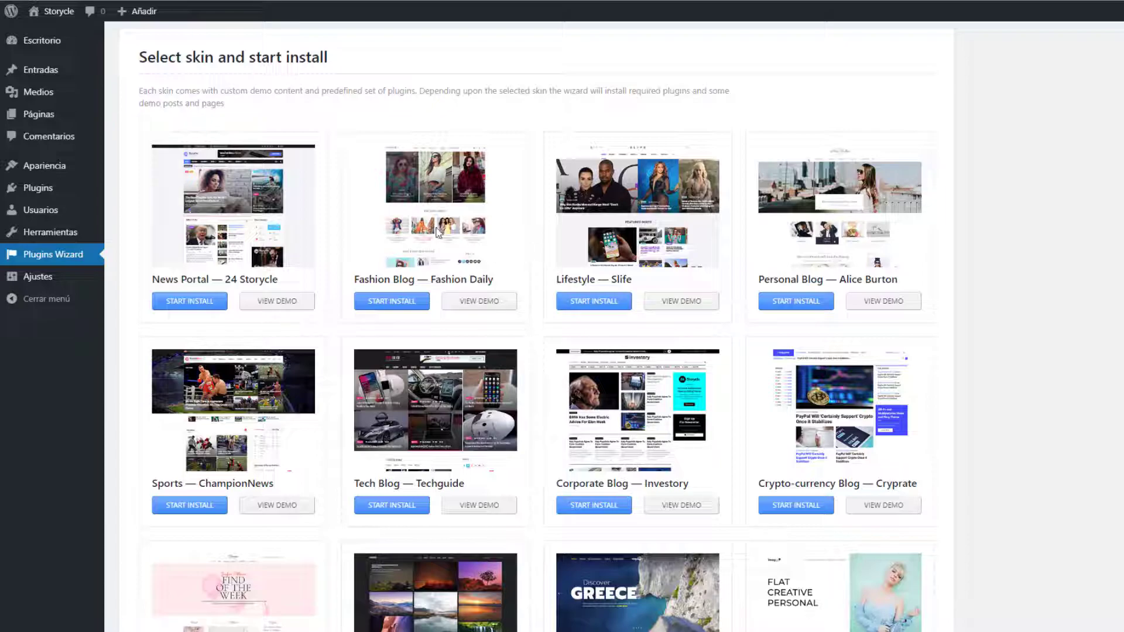
scroll(537, 198, "down", 1)
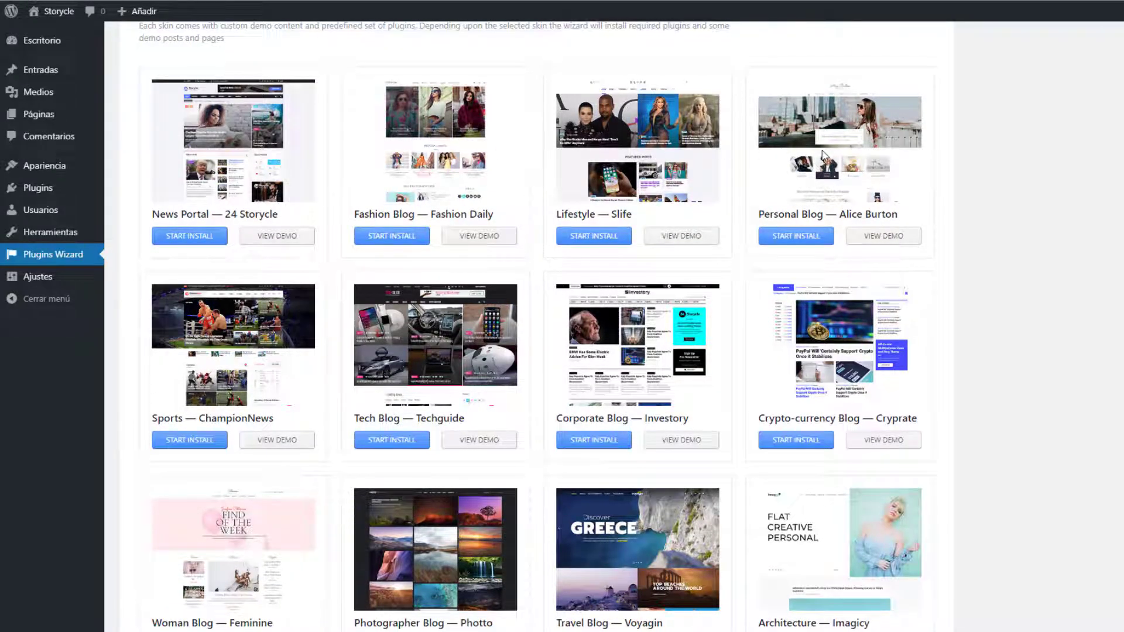
scroll(310, 345, "down", 3)
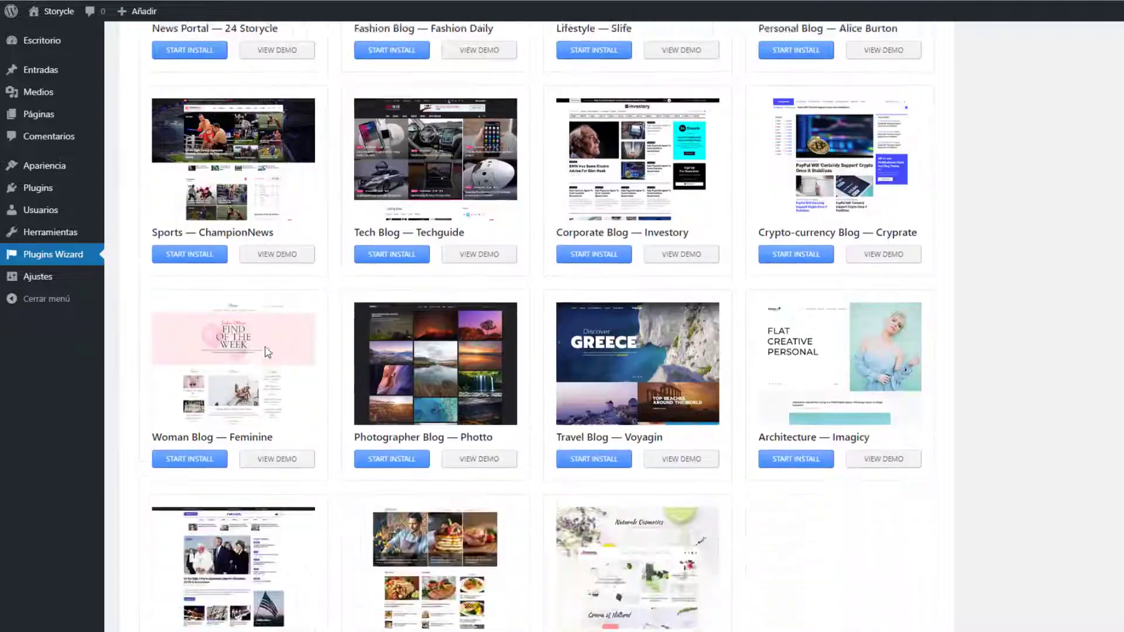
scroll(668, 352, "down", 2)
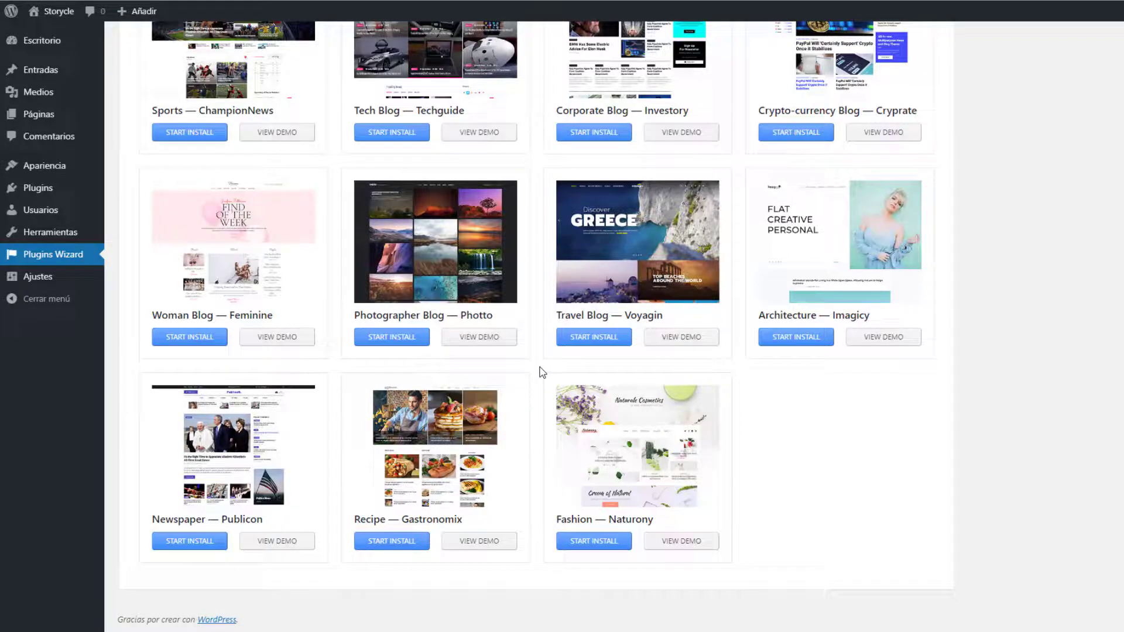
scroll(543, 372, "up", 6)
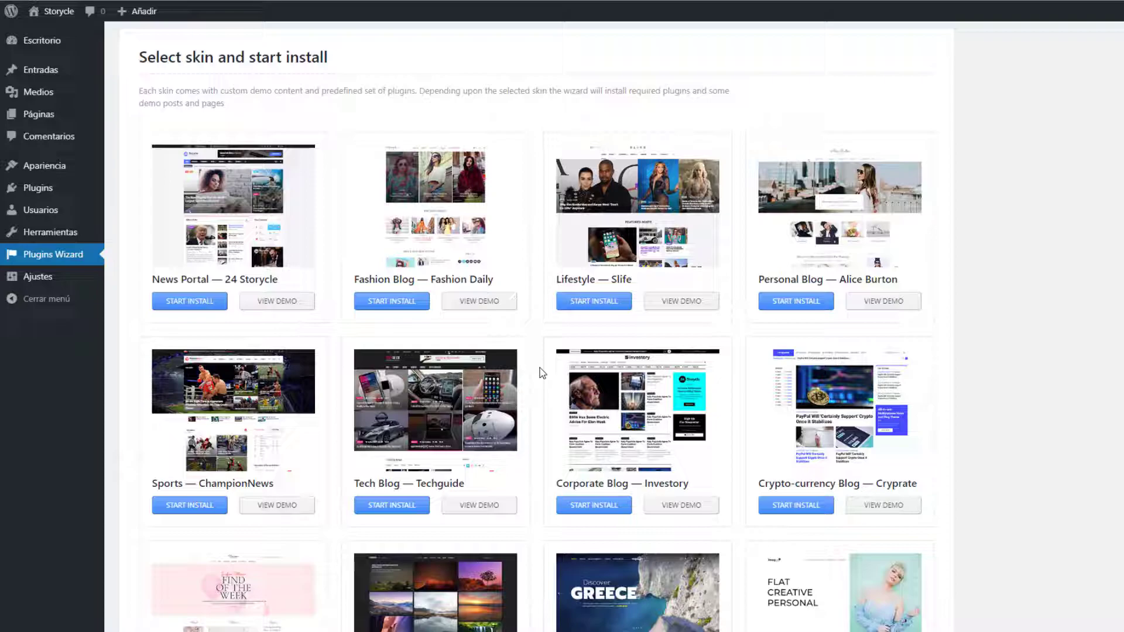
Open the demo of the Fashion Blog — Fashion Daily skin in a new browser tab and switch to it
right_click(479, 299)
left_click(517, 314)
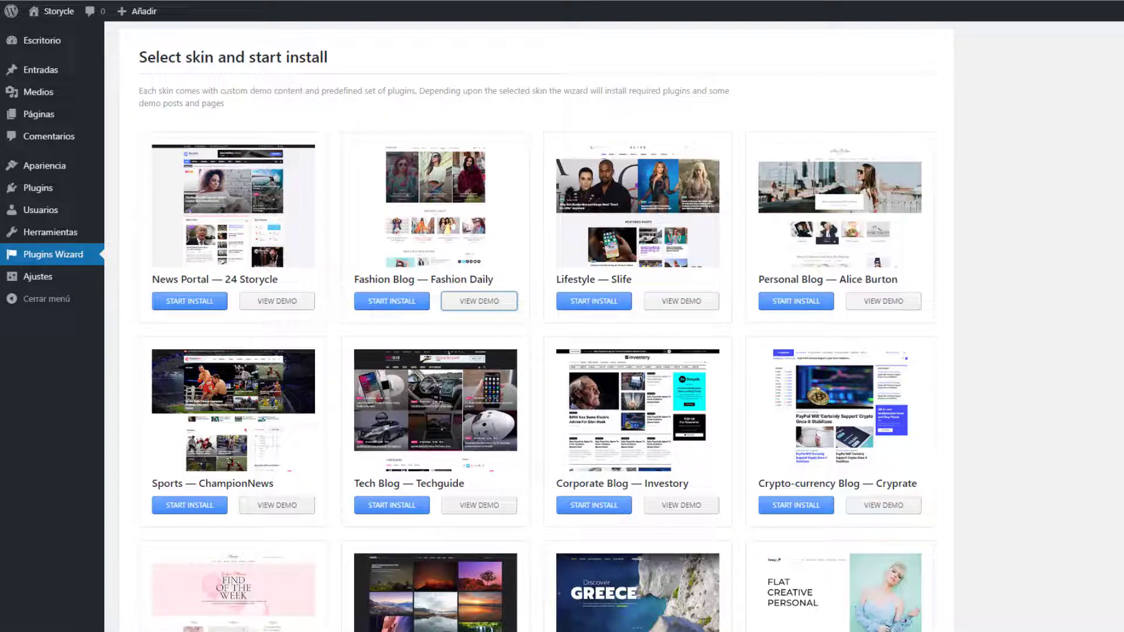
key("ctrl+Tab")
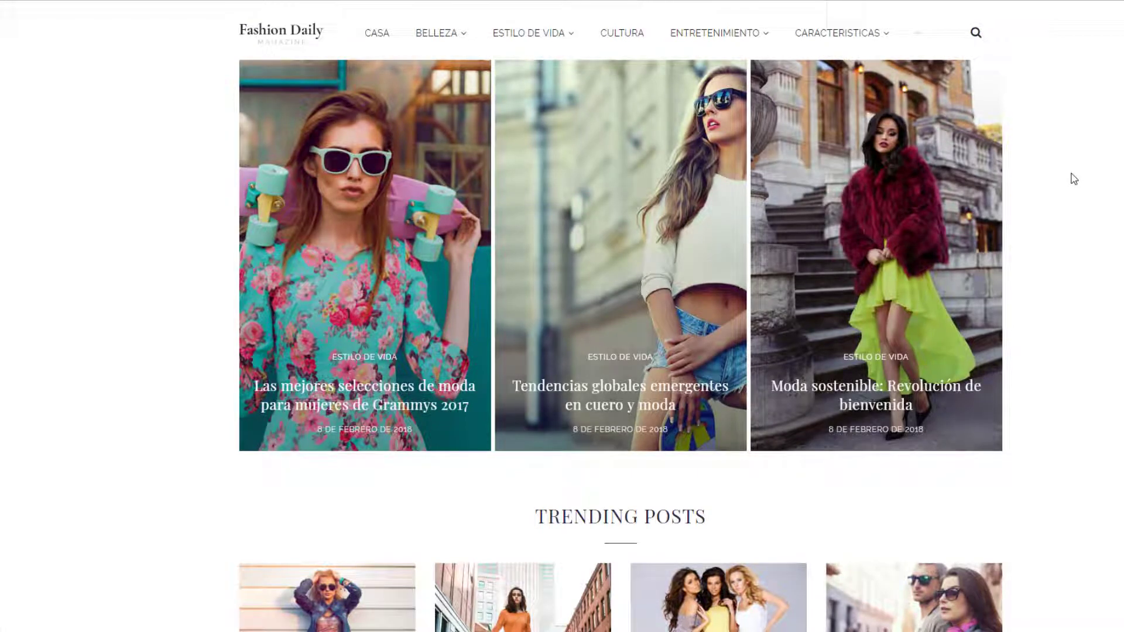
Examine the Fashion Daily demo's homepage, including its video section, latest blog posts and sidebar, and close it to return to skin selection
scroll(1074, 179, "down", 10)
scroll(1074, 178, "down", 11)
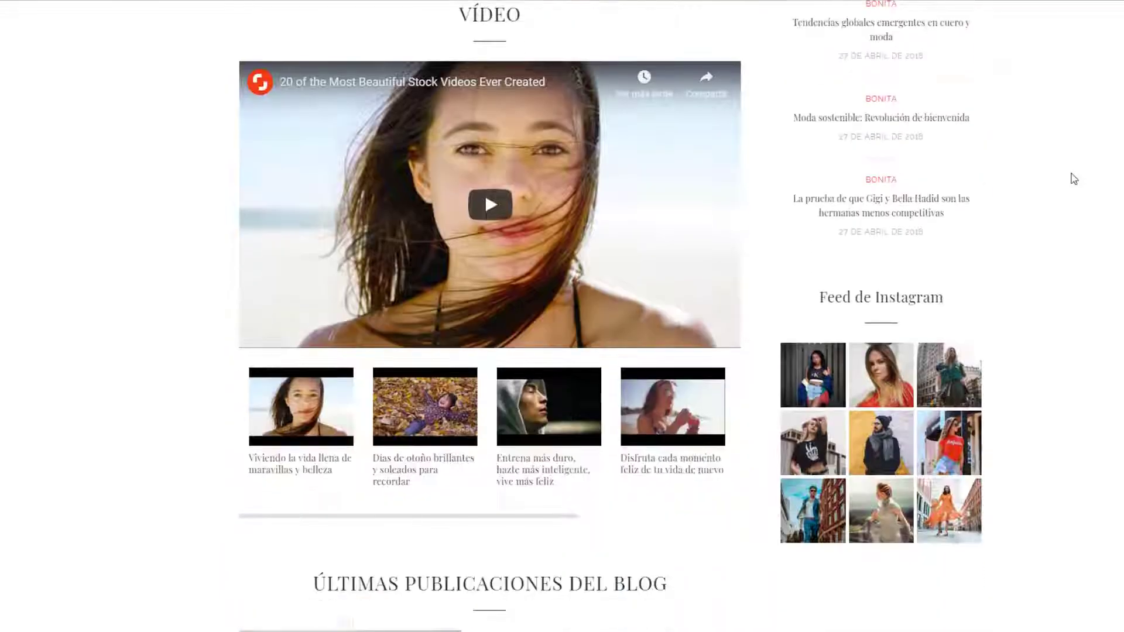
scroll(1074, 179, "down", 15)
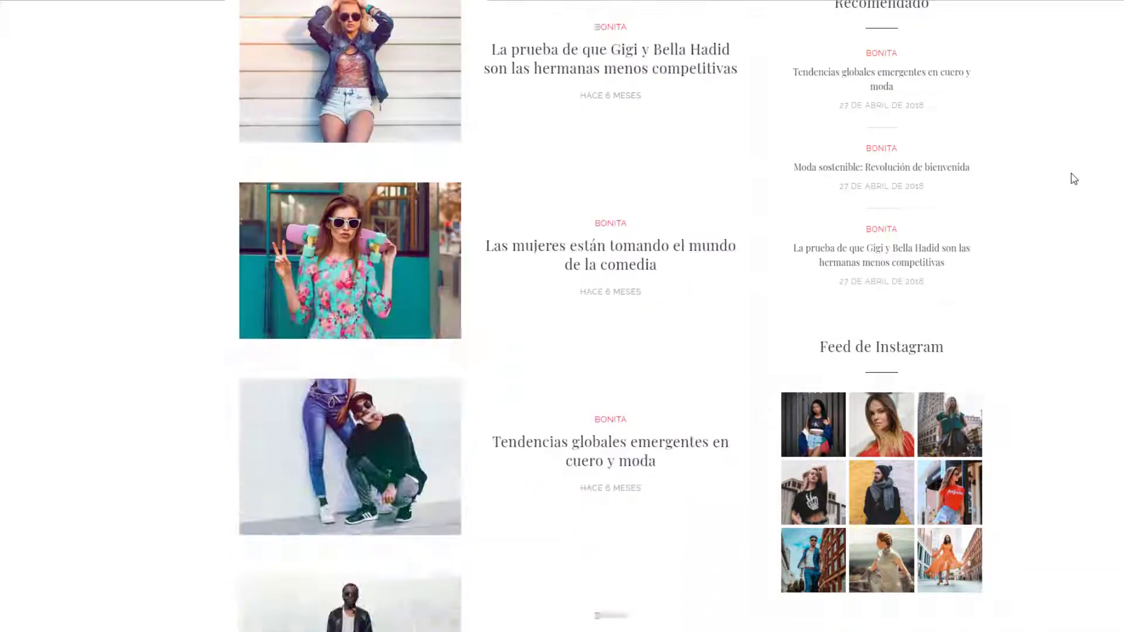
scroll(1074, 178, "down", 7)
scroll(1074, 178, "up", 20)
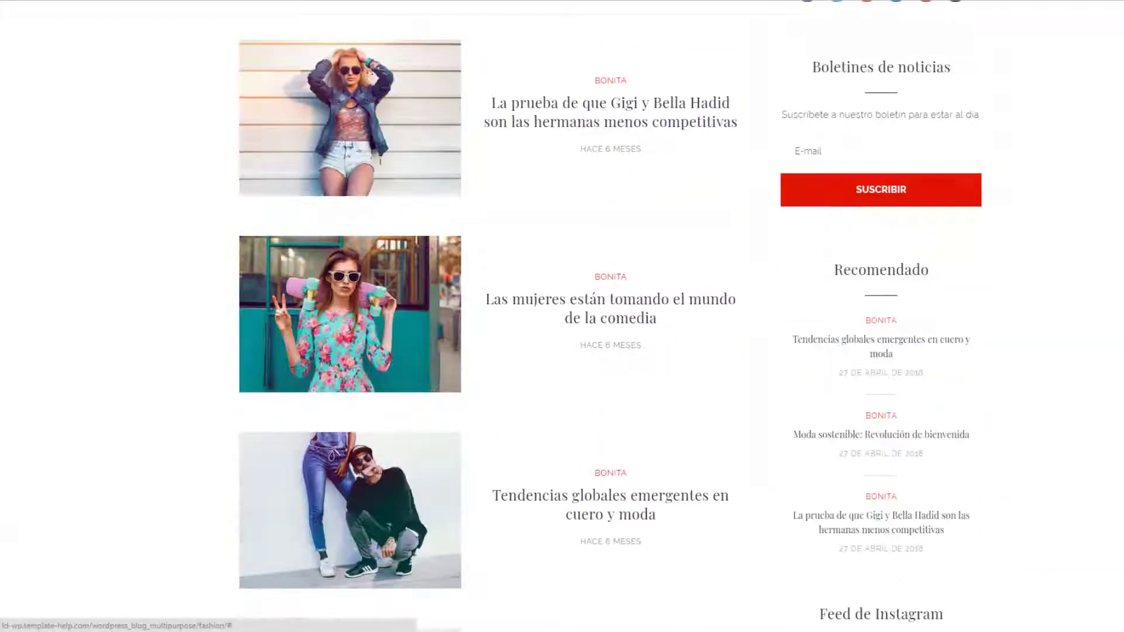
key("ctrl+w")
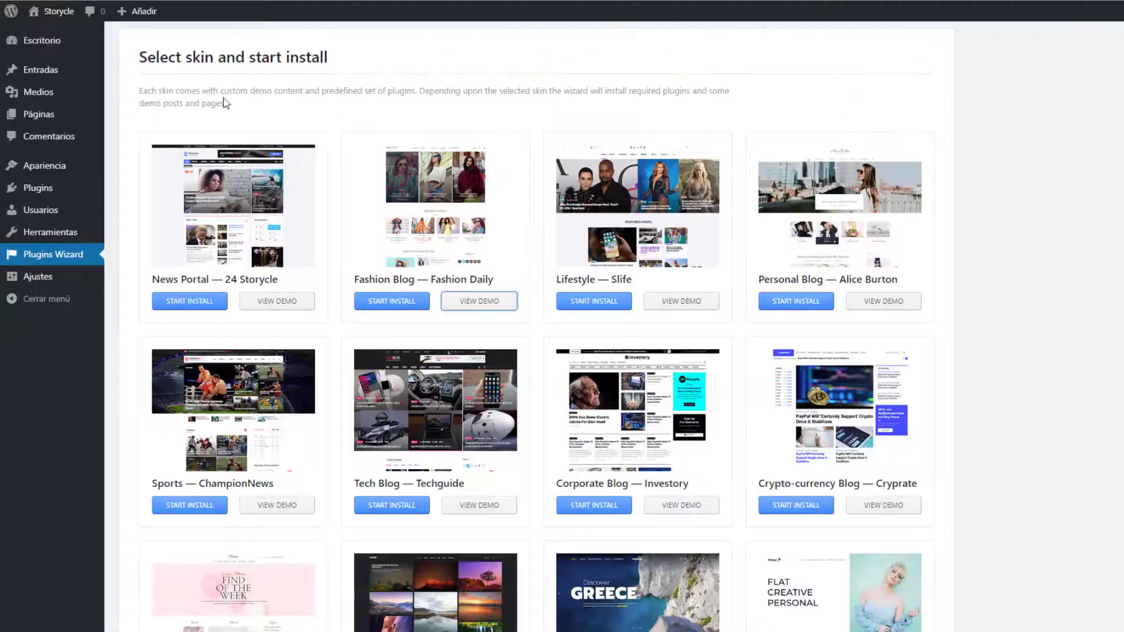
Open the demo of the Lifestyle — Slife skin and examine its Estilo submenu and the homepage down to the footer
left_click(681, 301)
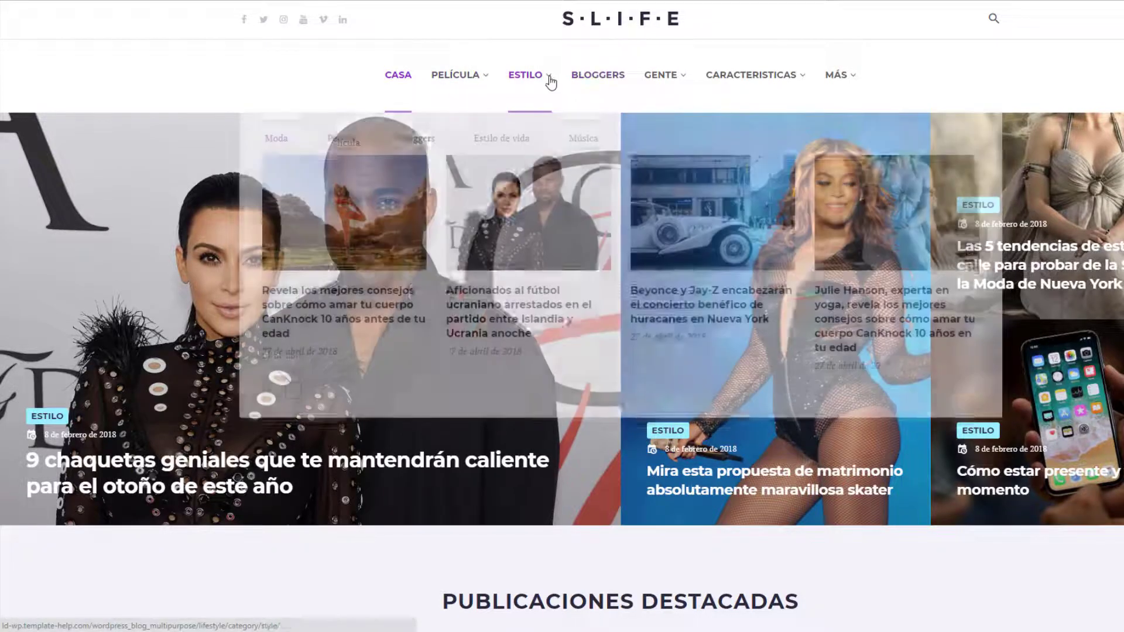
mouse_move(546, 80)
mouse_move(502, 147)
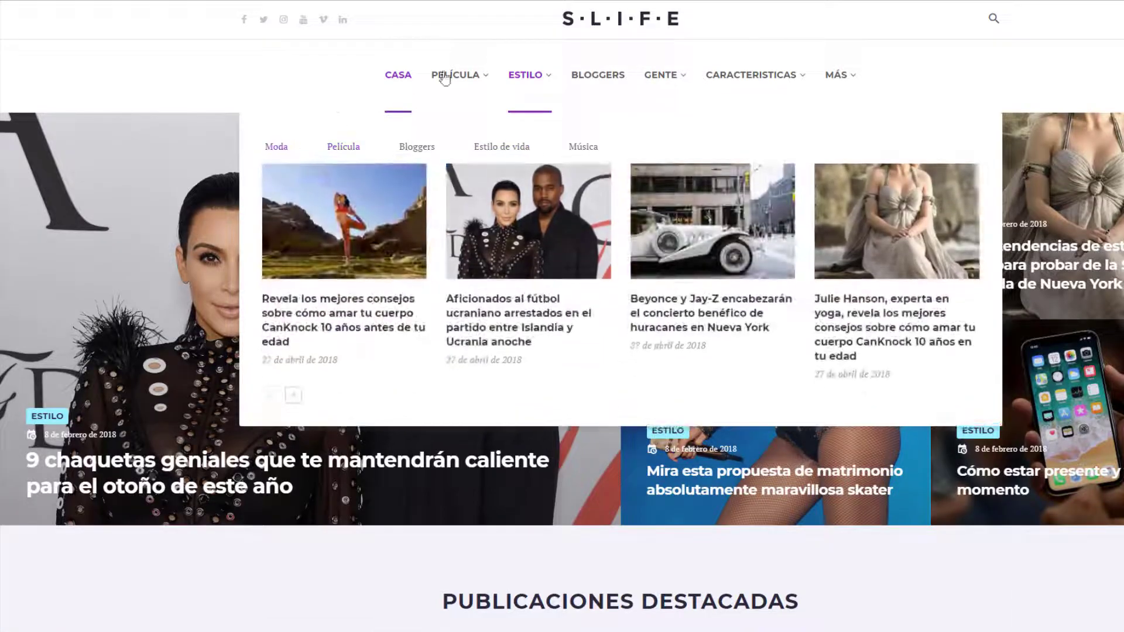
scroll(521, 354, "down", 5)
scroll(521, 356, "down", 10)
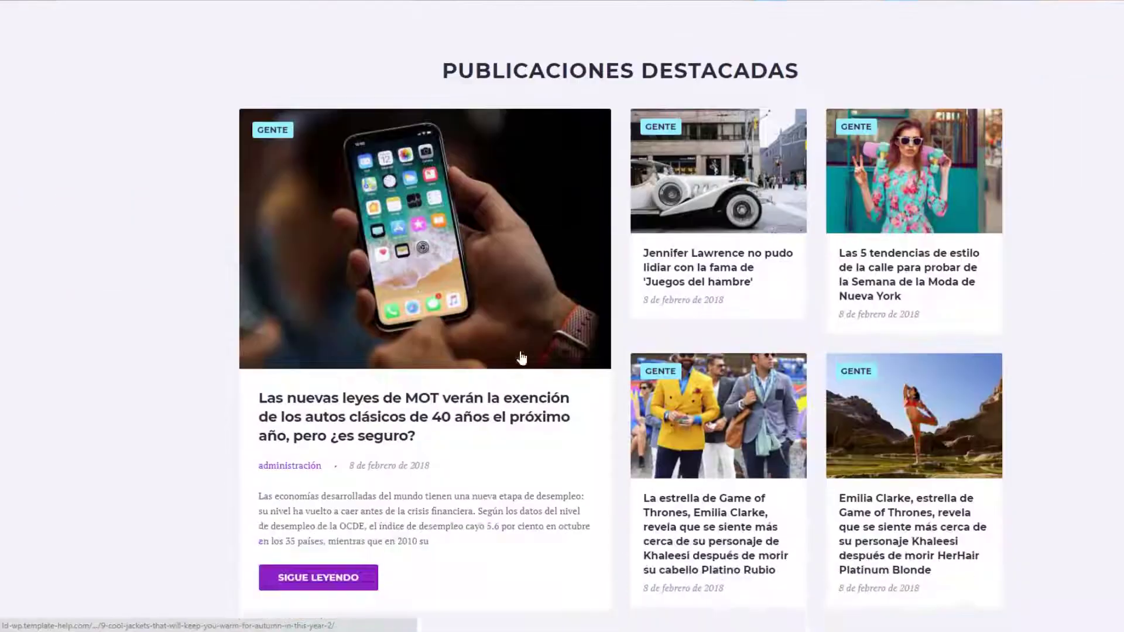
scroll(622, 252, "up", 5)
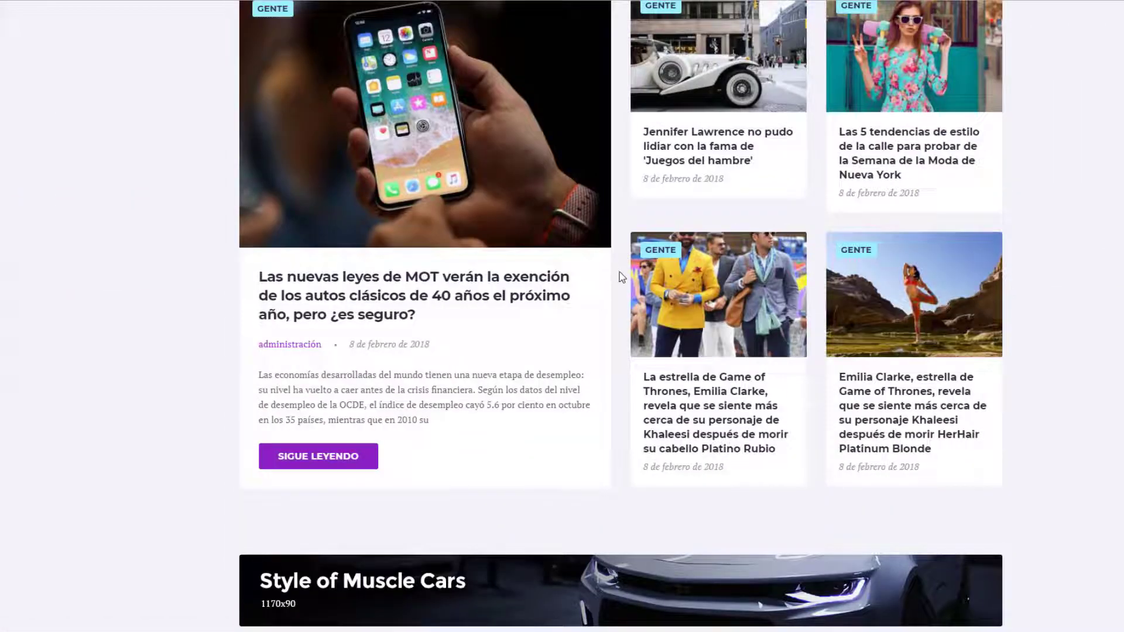
scroll(622, 278, "down", 15)
scroll(605, 355, "down", 15)
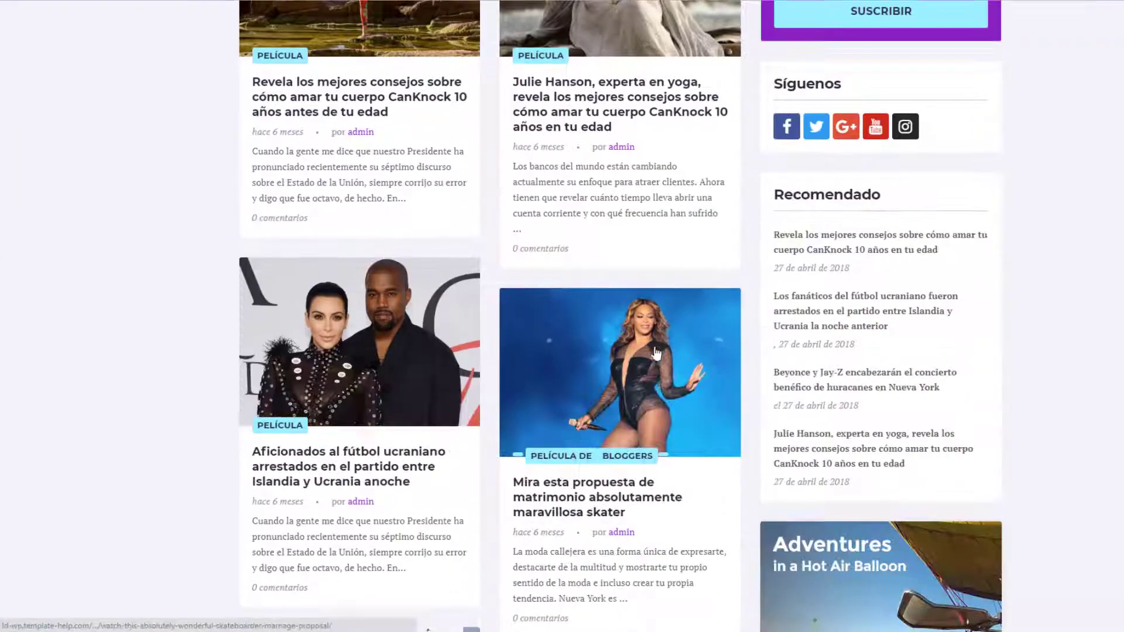
scroll(754, 338, "down", 5)
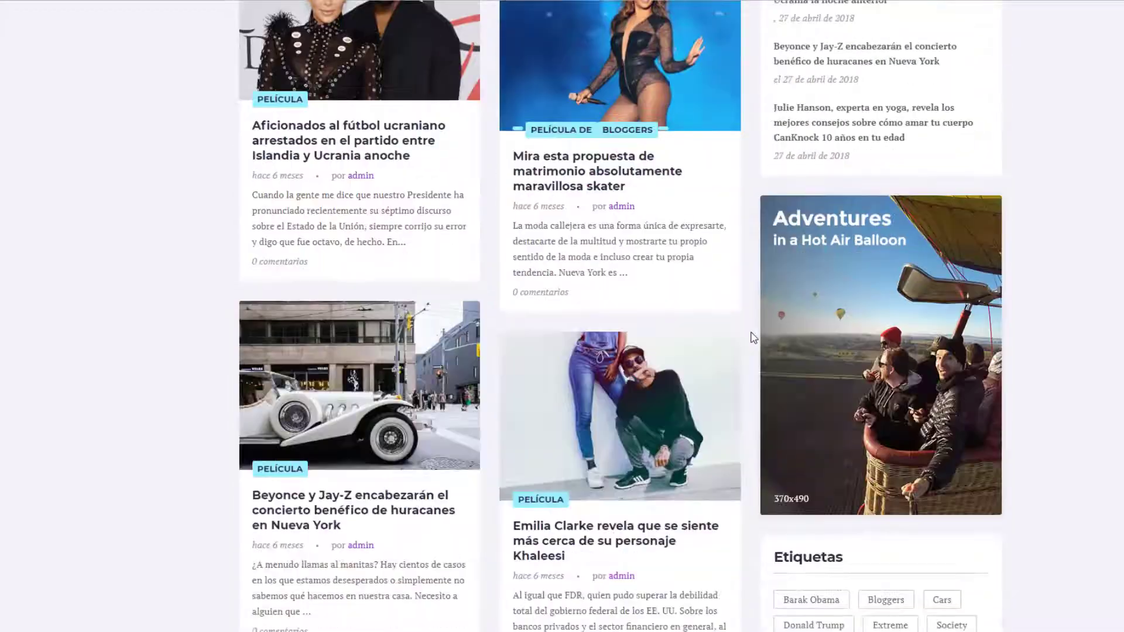
scroll(754, 337, "down", 7)
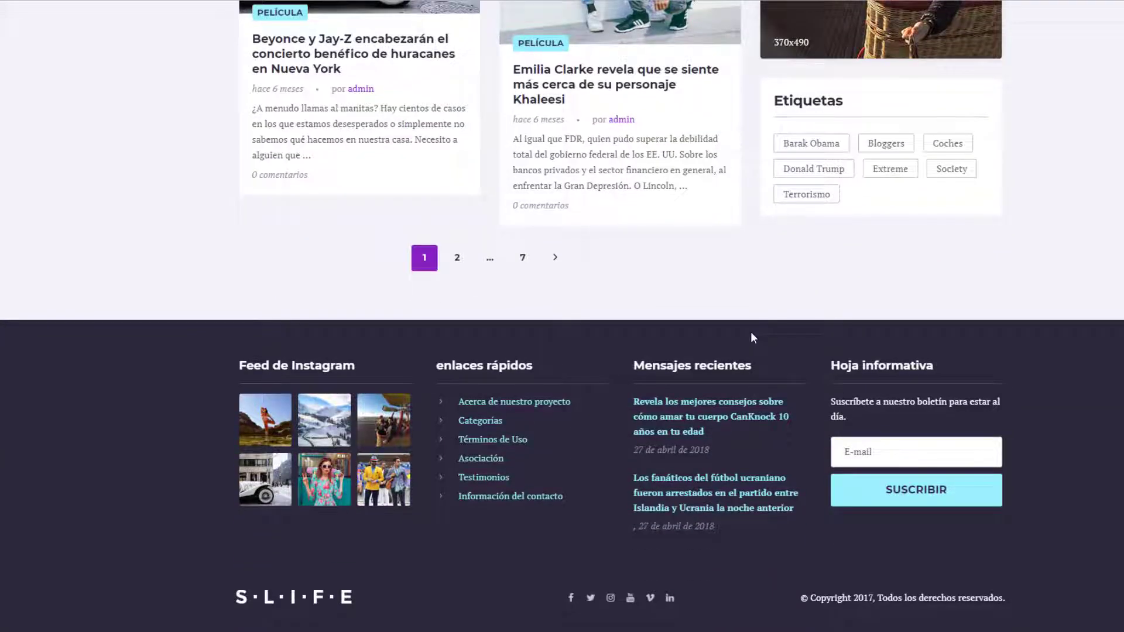
Review the Slife homepage again from the top, including the Gente submenu, featured posts and popular entries, and return to skin selection
scroll(752, 334, "up", 14)
scroll(752, 338, "up", 3)
scroll(753, 337, "down", 8)
scroll(753, 338, "up", 20)
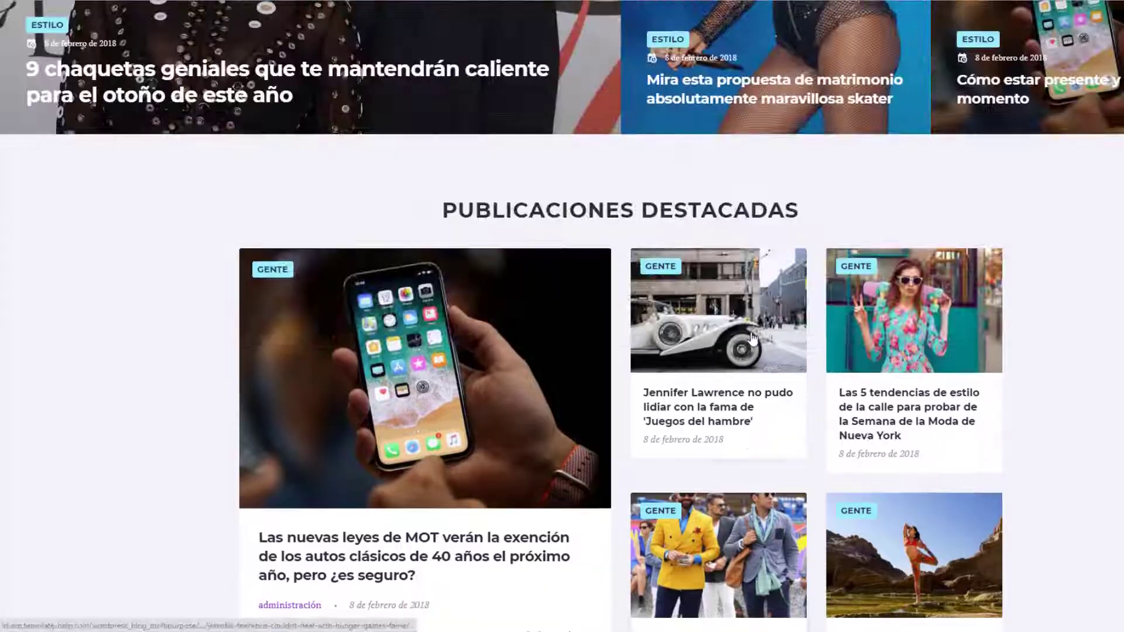
scroll(754, 338, "up", 6)
mouse_move(668, 99)
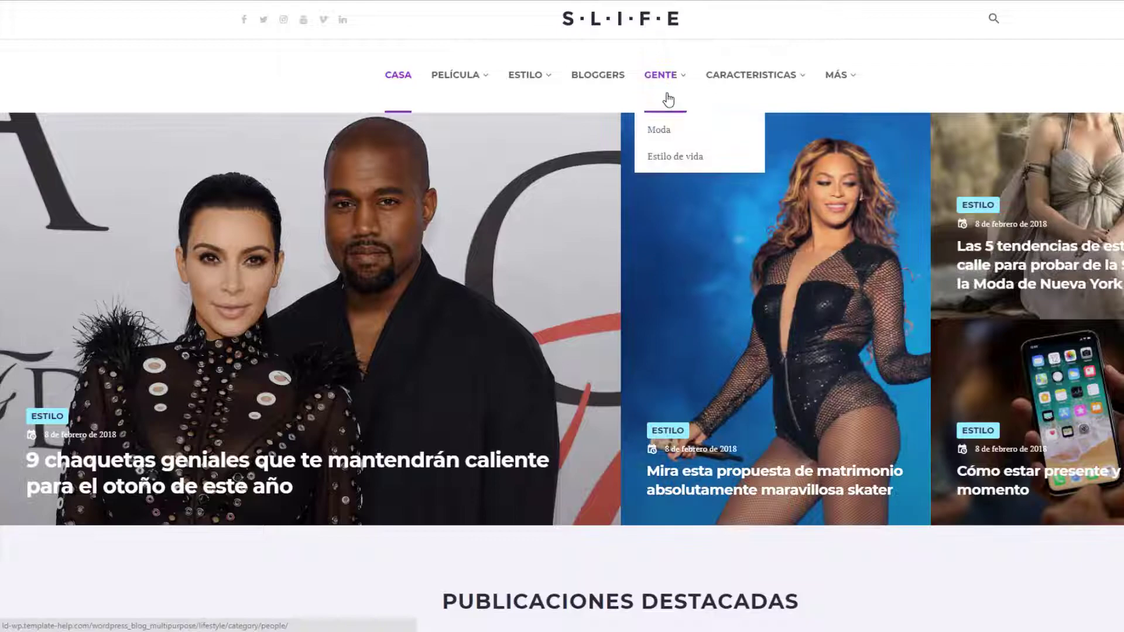
scroll(621, 426, "down", 4)
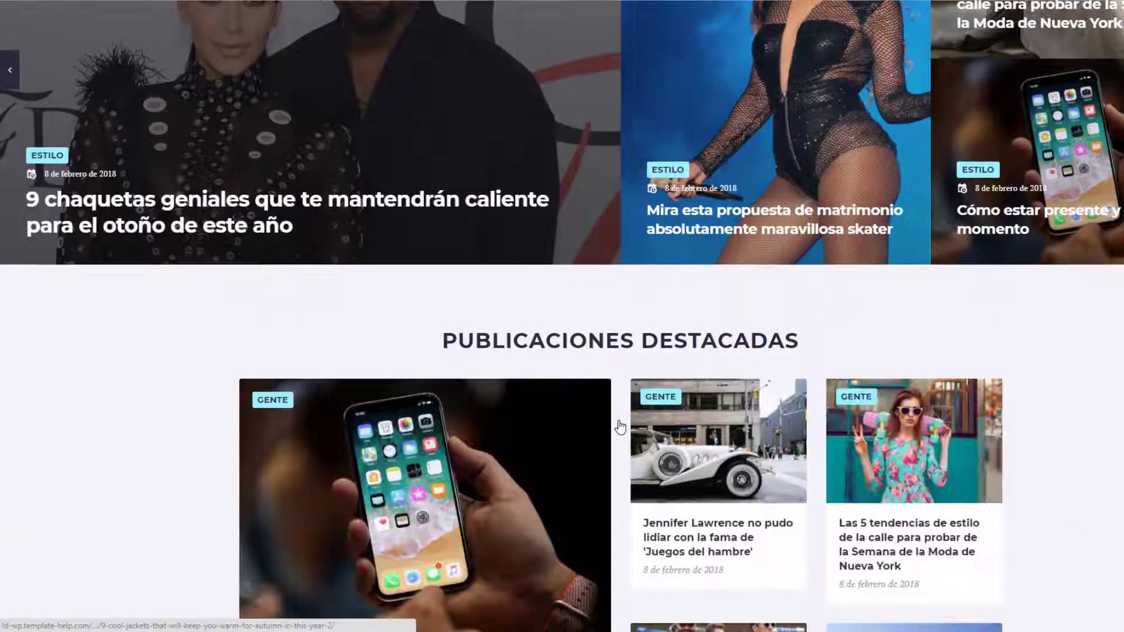
scroll(621, 426, "down", 4)
scroll(621, 425, "down", 12)
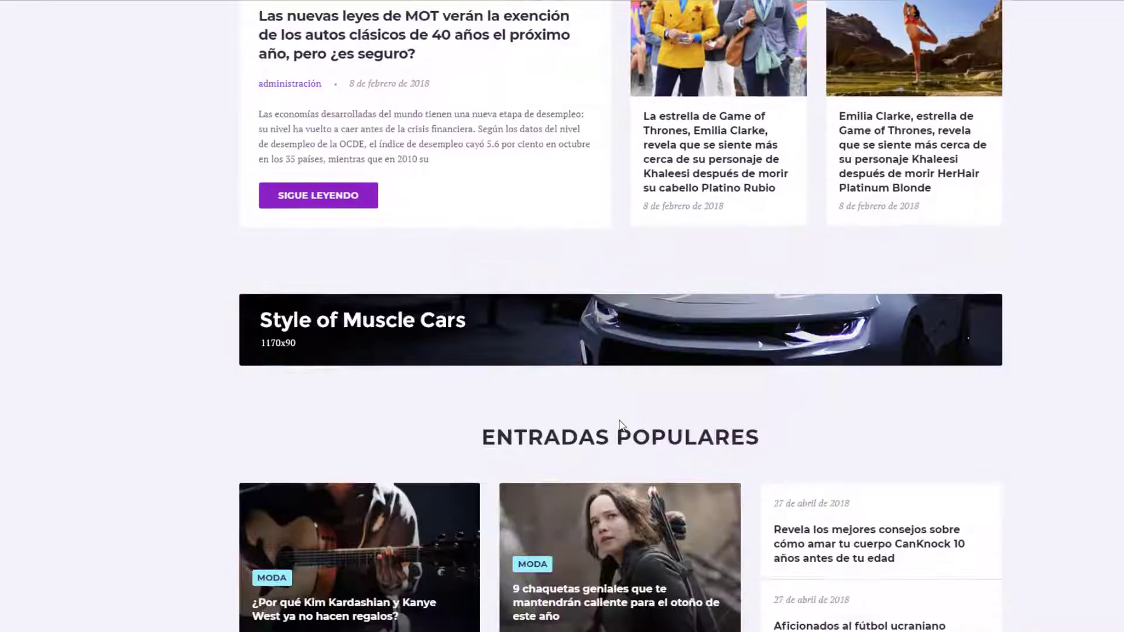
scroll(621, 425, "up", 6)
scroll(622, 425, "up", 1)
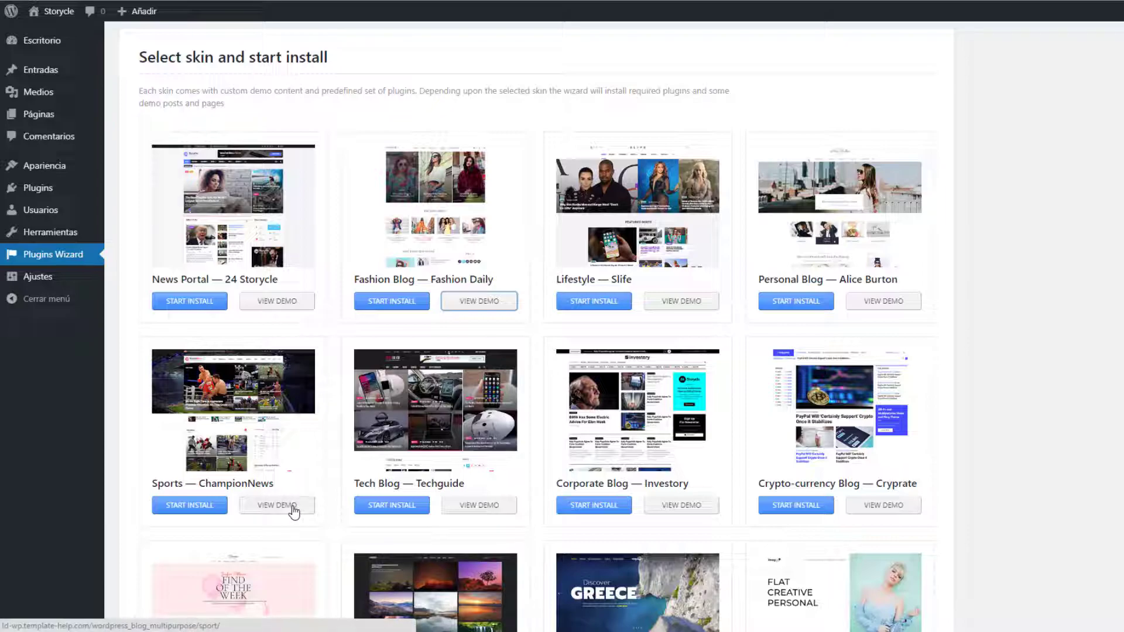
Open the demo of the Sports — ChampionNews skin
left_click(497, 164)
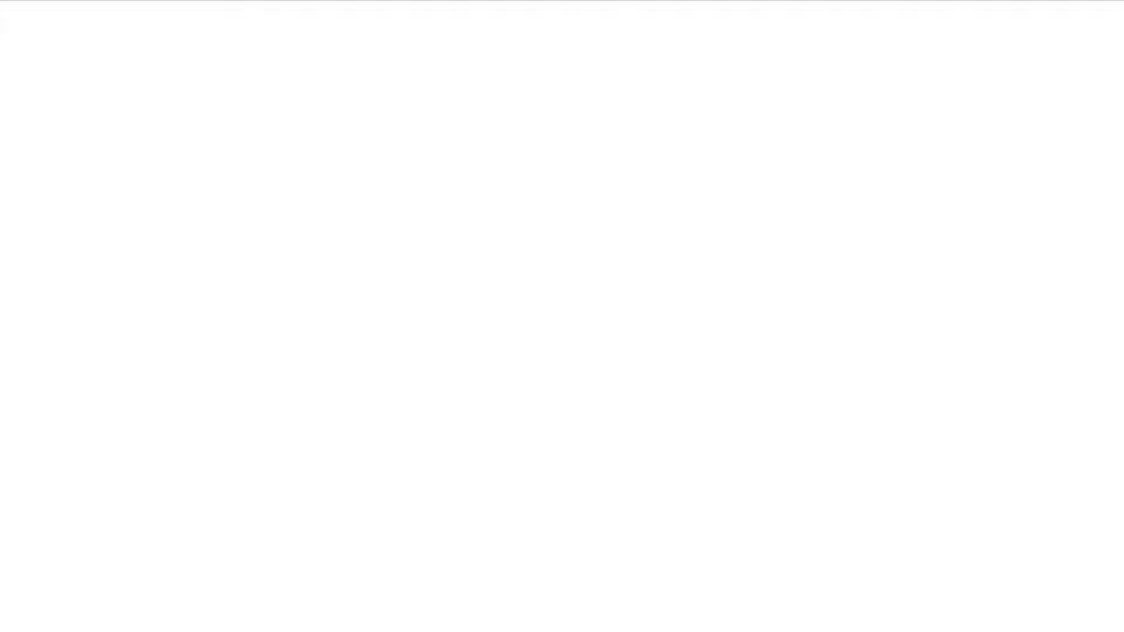